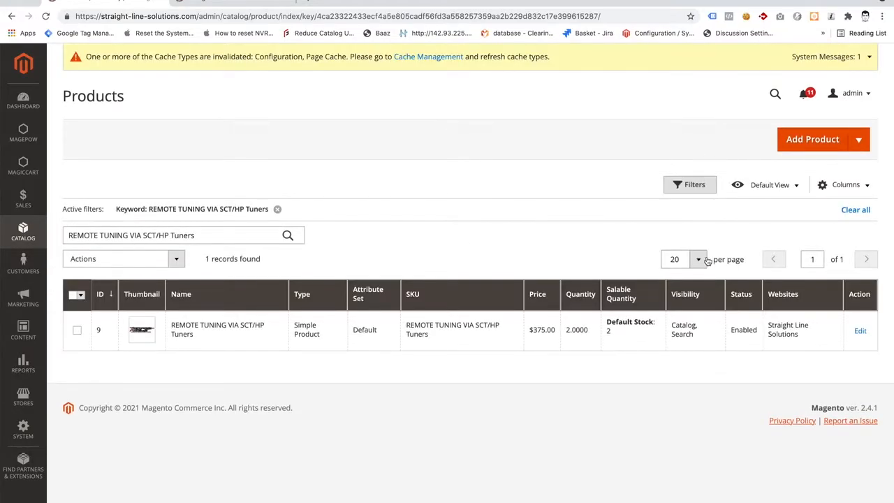
# Start a new simple product and try to save its empty form to reveal the required fields.
pyautogui.click(859, 142)
pyautogui.click(834, 165)
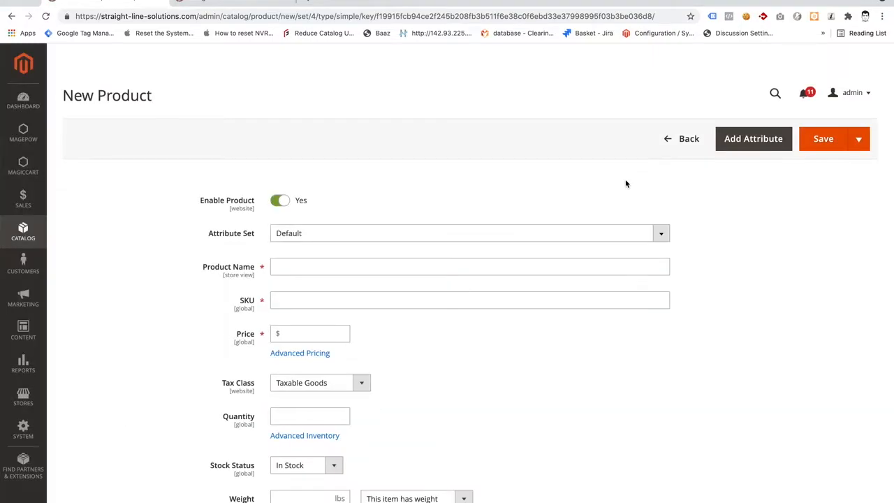
pyautogui.click(820, 139)
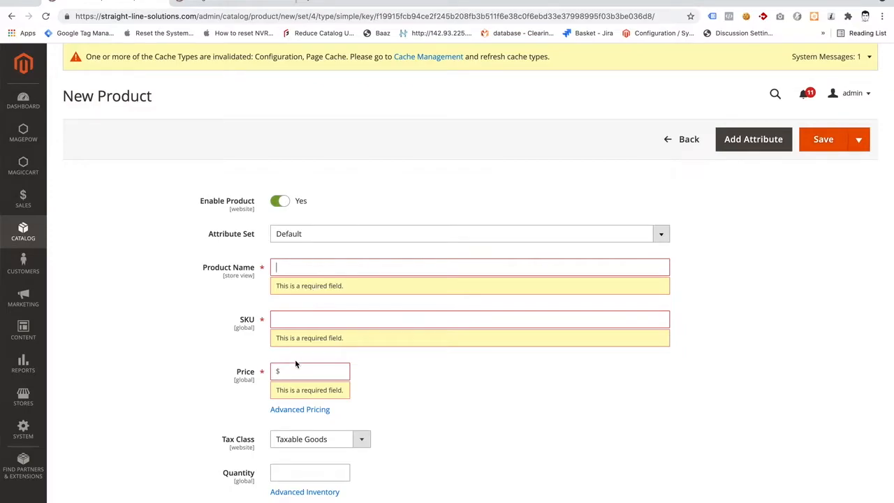
pyautogui.scroll(-1, 295, 359)
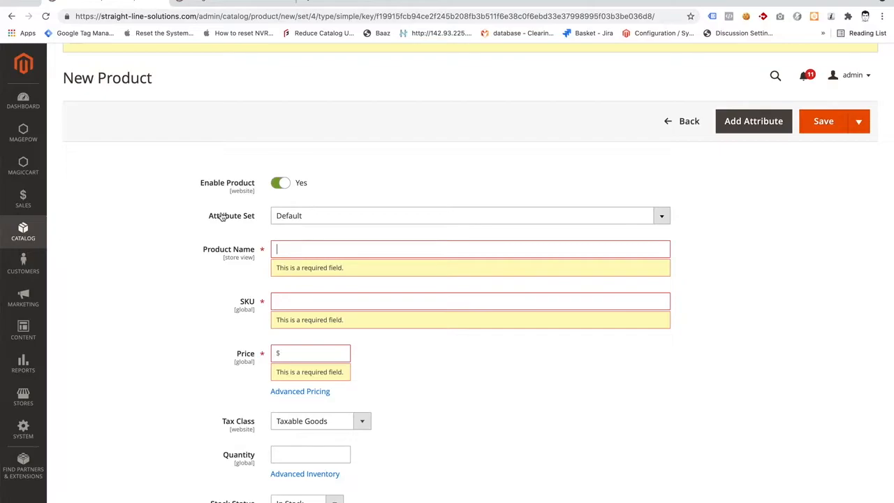
# Look over the new product's enable switch, attribute set, product name and SKU fields.
pyautogui.click(280, 183)
pyautogui.click(281, 183)
pyautogui.click(321, 222)
pyautogui.click(322, 222)
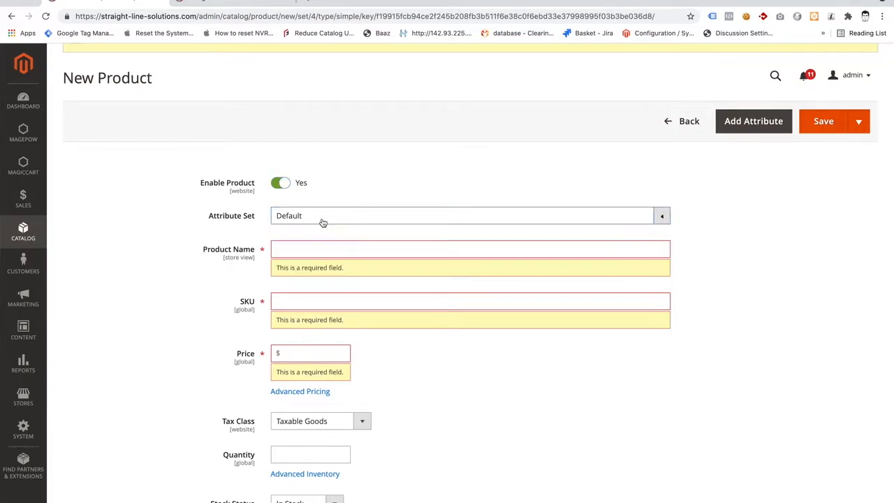
pyautogui.scroll(-1, 298, 250)
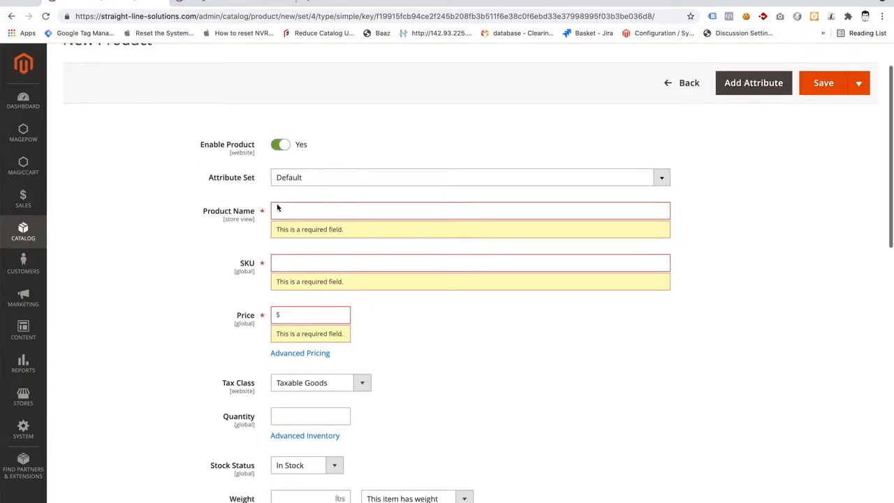
pyautogui.click(321, 217)
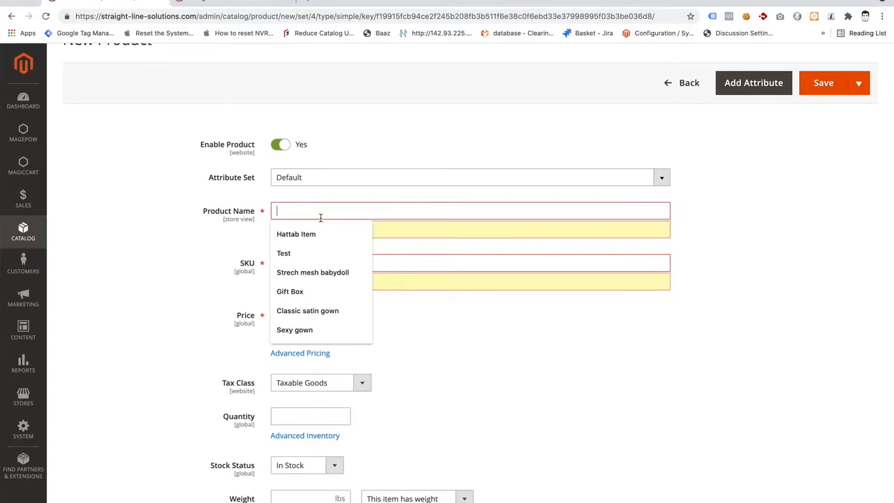
pyautogui.click(430, 265)
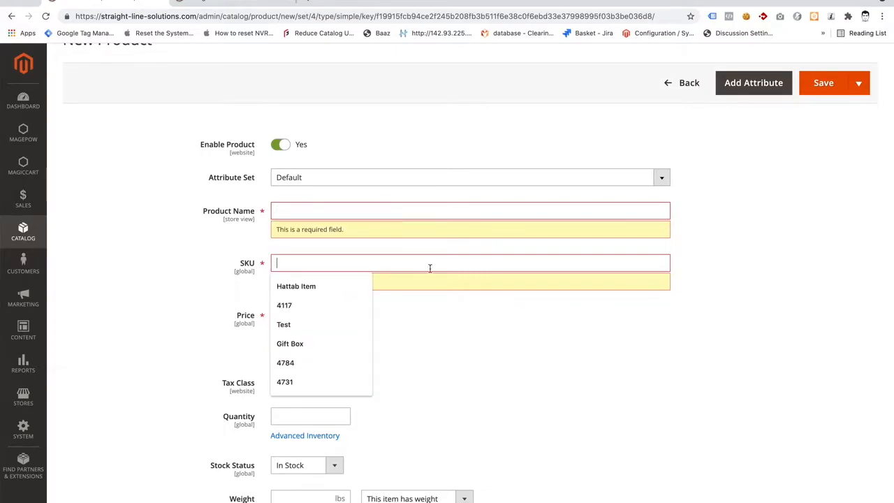
pyautogui.click(461, 319)
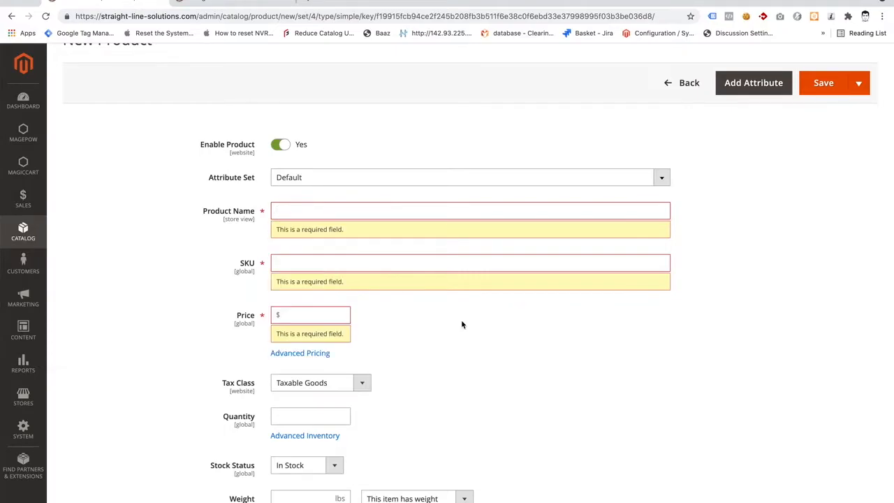
# Set the new product's price to $120.
pyautogui.scroll(-1, 298, 314)
pyautogui.click(305, 275)
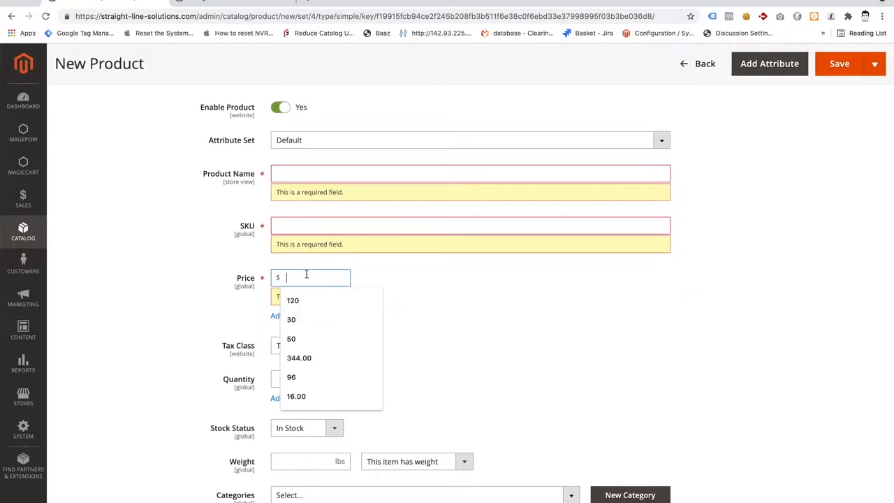
pyautogui.click(306, 300)
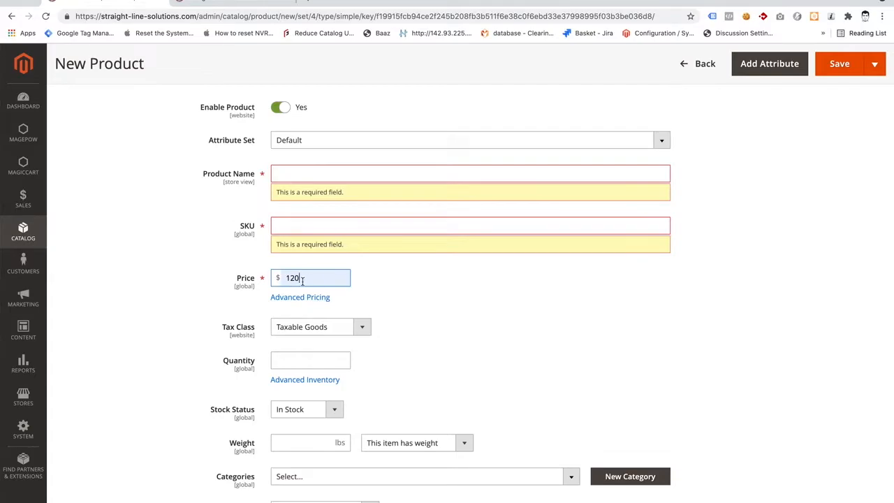
# Review the special price, date range and customer group price settings in the product's advanced pricing, and close them.
pyautogui.click(306, 305)
pyautogui.click(332, 158)
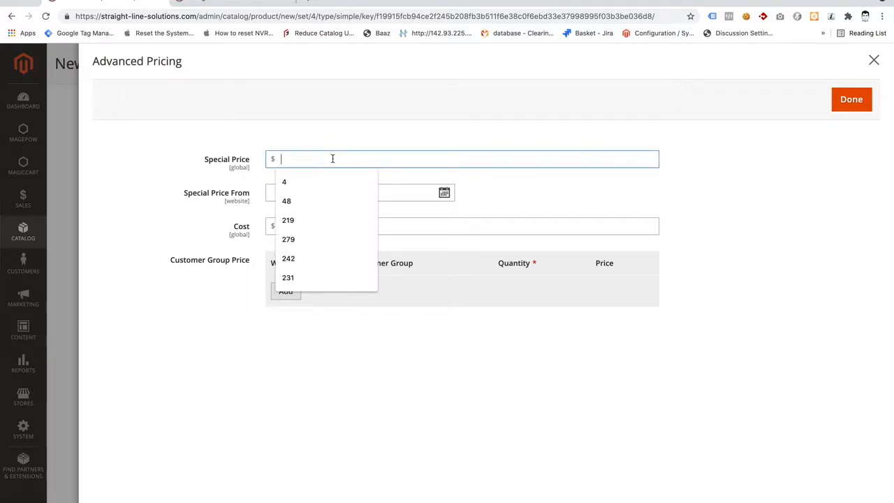
pyautogui.click(222, 201)
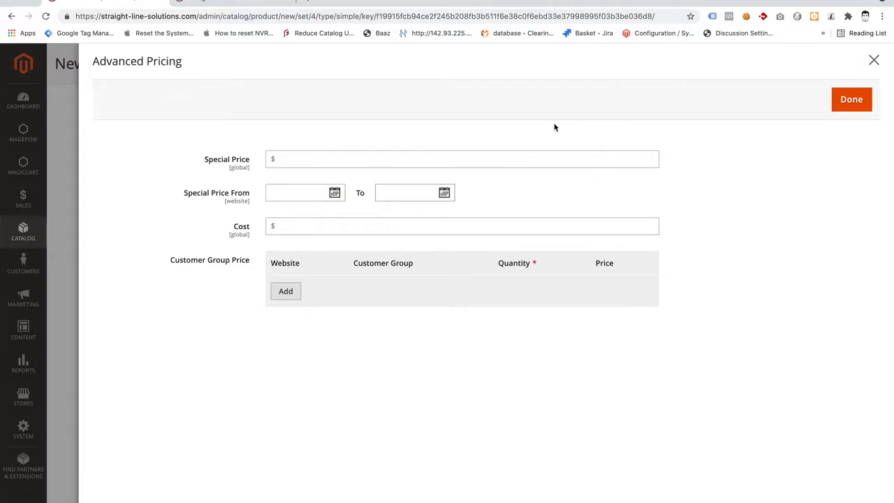
pyautogui.click(855, 105)
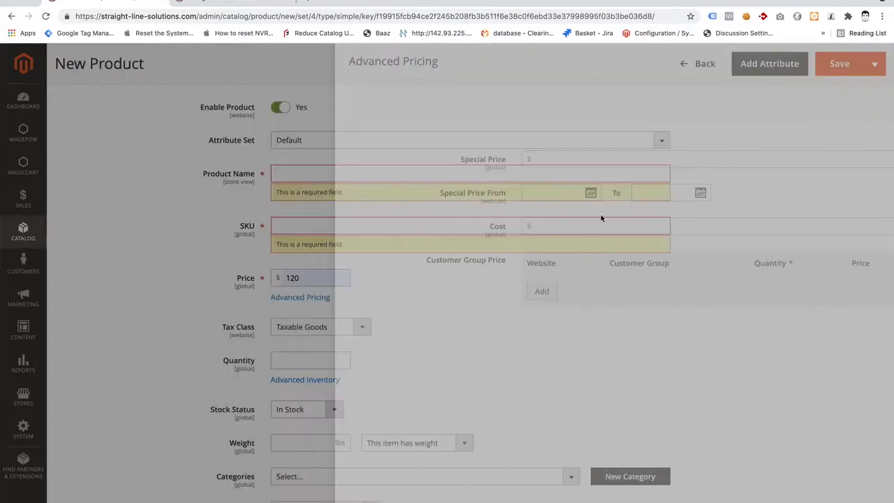
# Examine the storefront's Deals of the Season section, and return to the new product to recheck its advanced pricing.
pyautogui.click(253, 7)
pyautogui.scroll(-1, 253, 212)
pyautogui.scroll(-6, 253, 212)
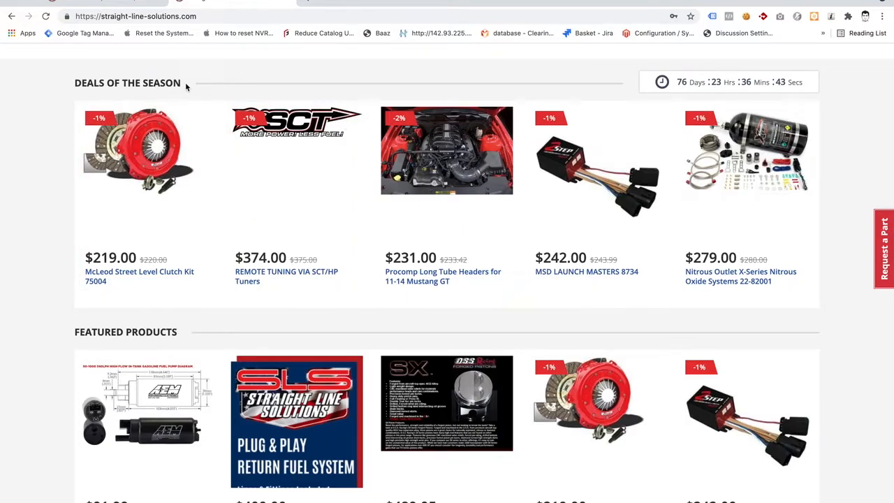
pyautogui.tripleClick(162, 83)
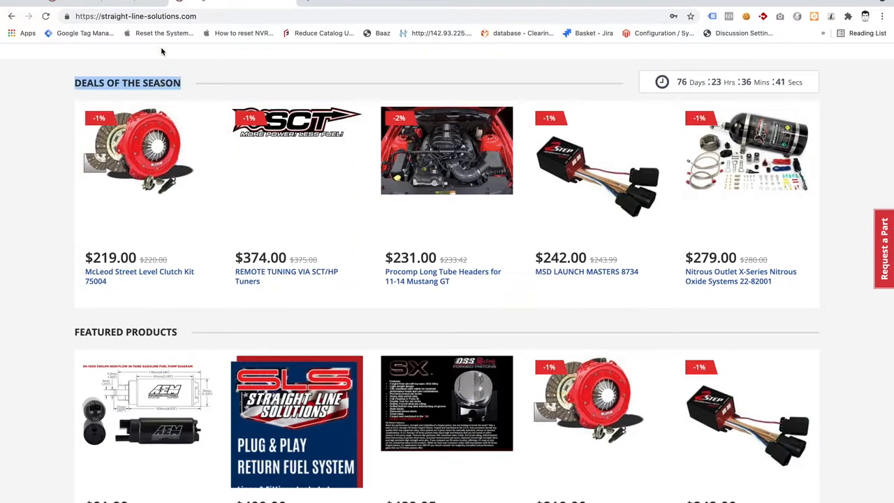
pyautogui.click(132, 2)
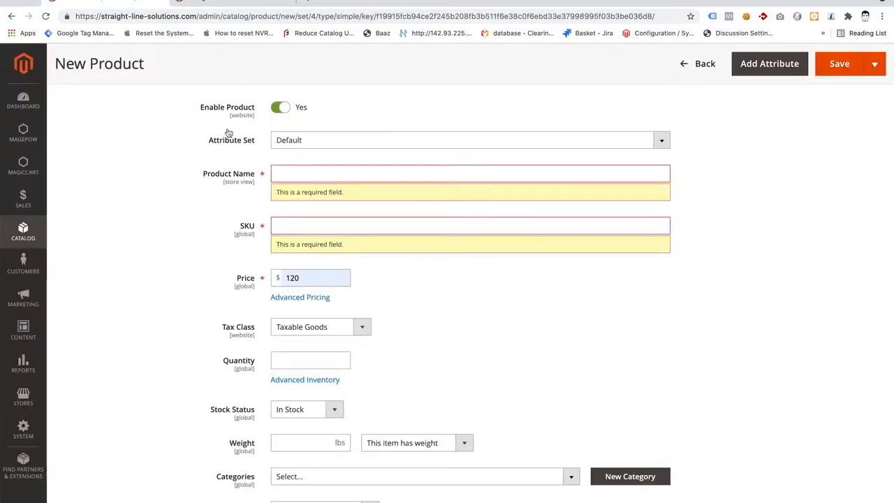
pyautogui.click(292, 299)
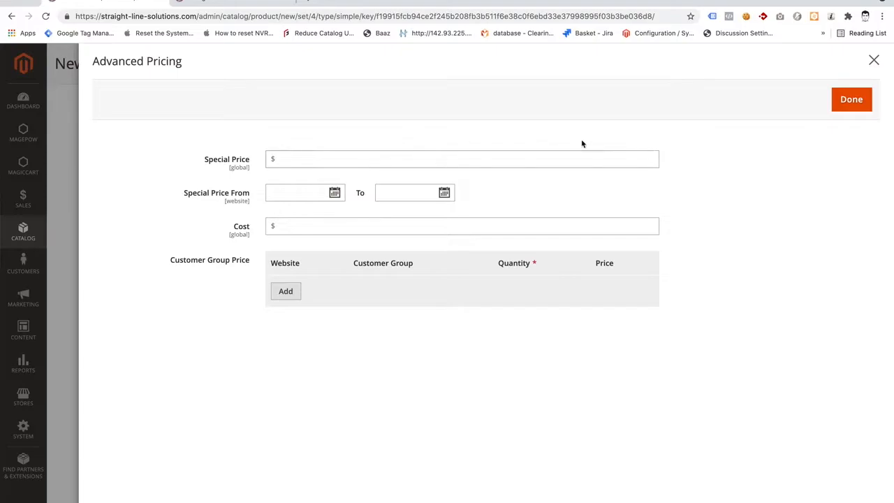
pyautogui.click(847, 102)
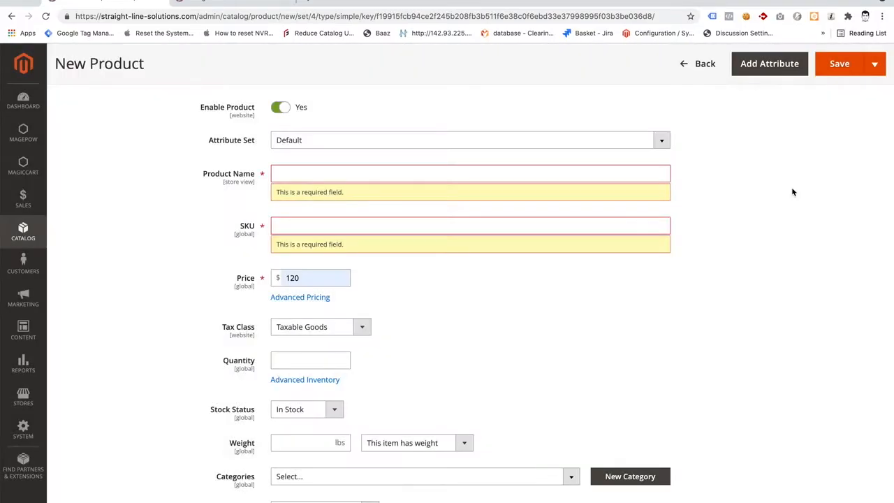
# Set the product's tax class to None and its quantity to 20.
pyautogui.scroll(-3, 792, 192)
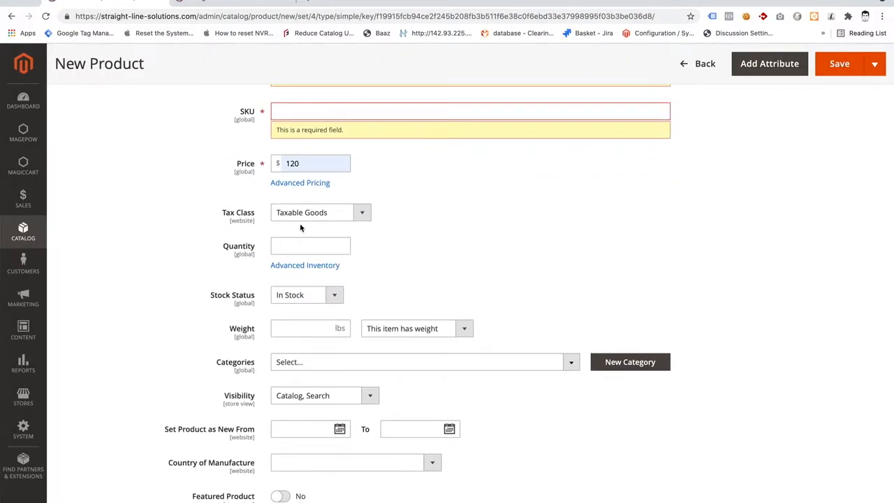
pyautogui.click(308, 212)
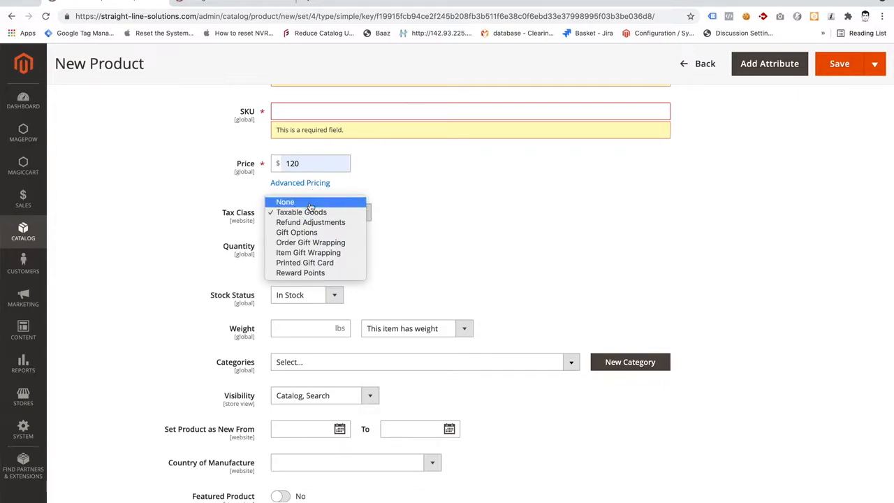
pyautogui.click(310, 203)
pyautogui.scroll(-2, 395, 248)
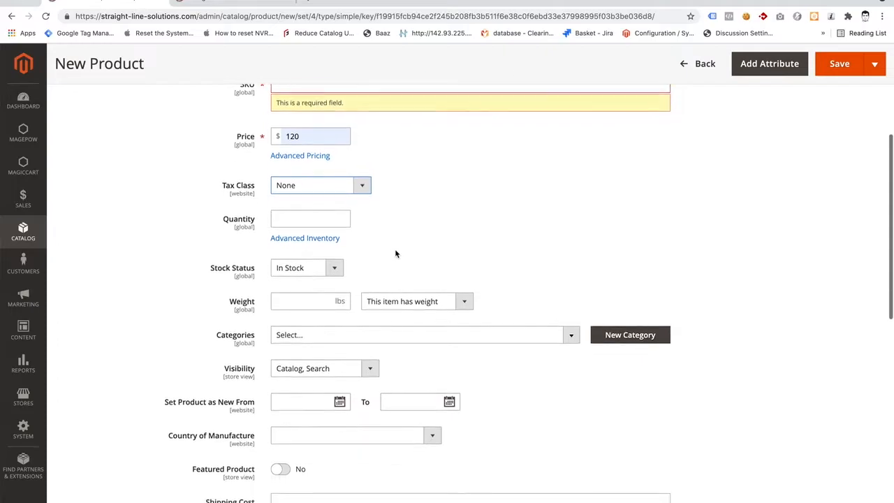
pyautogui.click(324, 215)
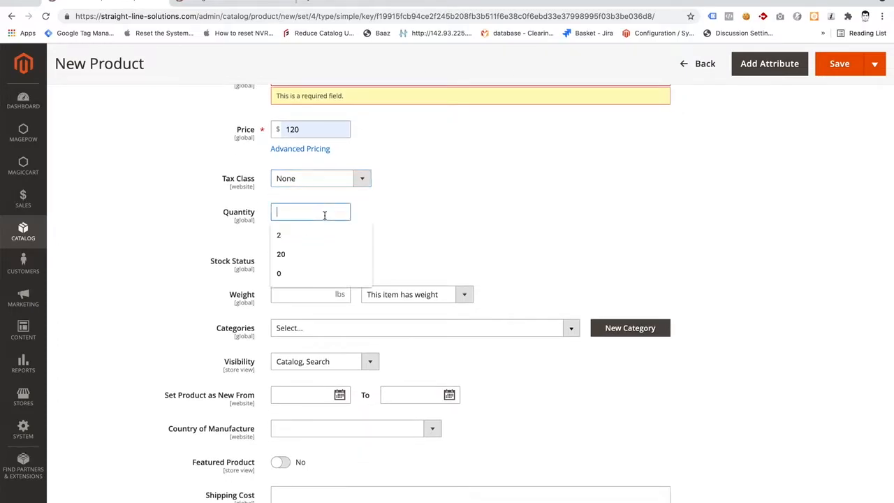
pyautogui.click(343, 253)
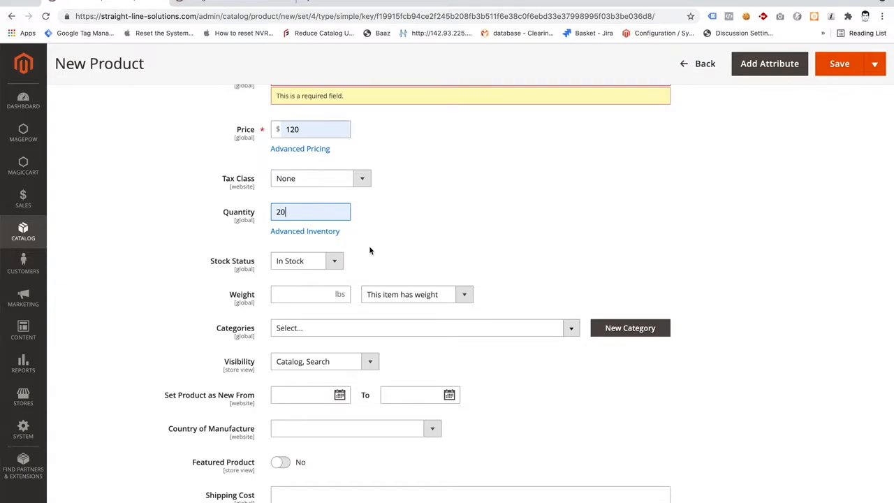
# Check the stock status options and the weight field, leaving both as they are.
pyautogui.scroll(-1, 370, 250)
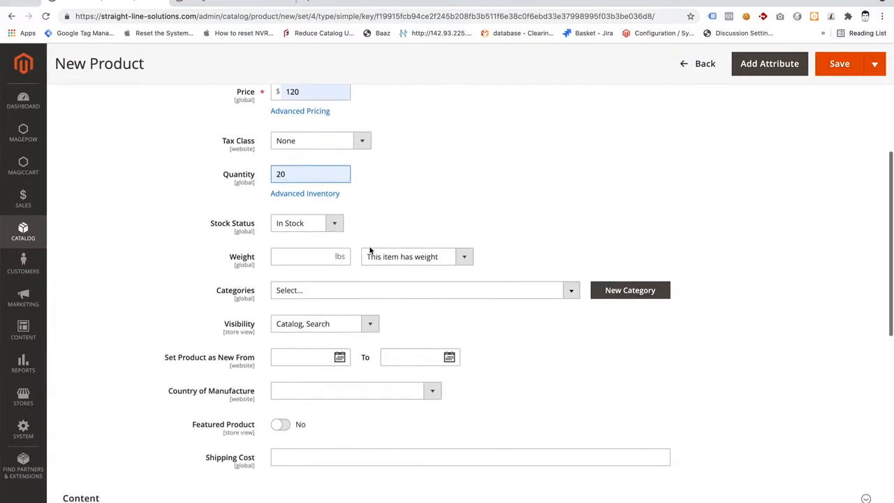
pyautogui.click(305, 222)
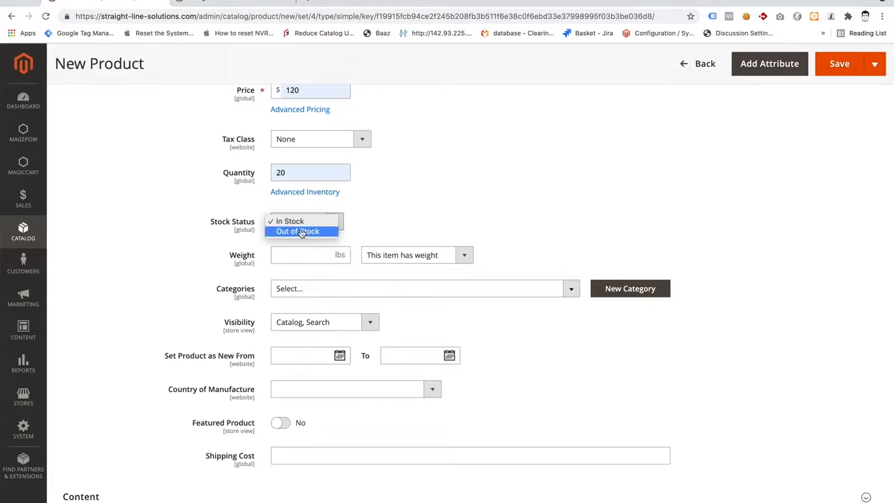
pyautogui.click(368, 225)
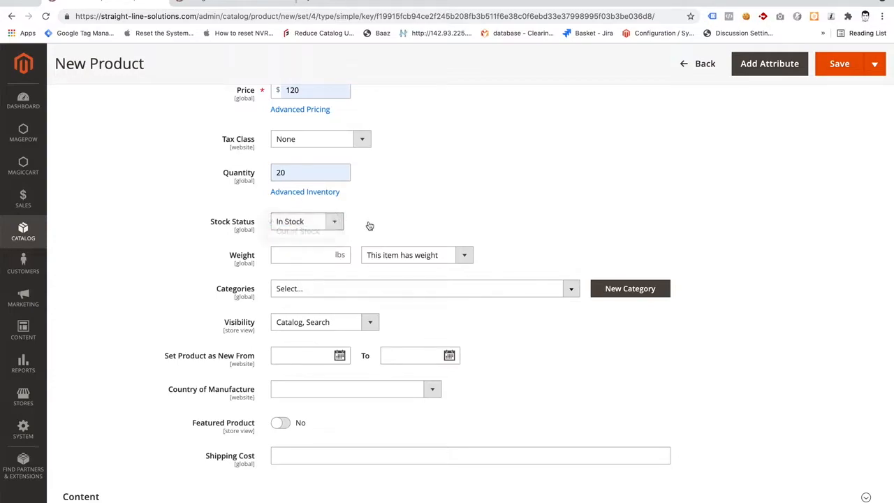
pyautogui.click(321, 253)
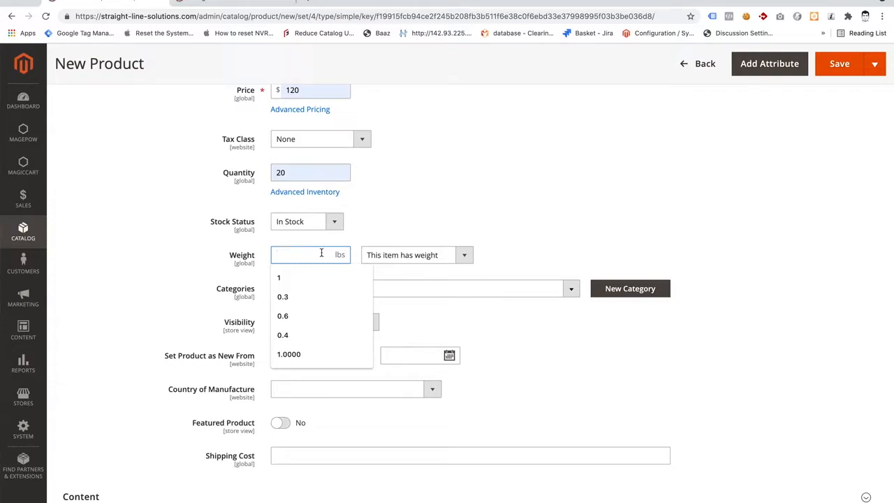
pyautogui.click(139, 266)
# Select the ENGINE PARTS, HANDHELD TUNERS/STANDALONE ENGINE MANAGEMENT and AIR/FUEL DELIVERY categories for the product, and remove ENGINE PARTS from the selection.
pyautogui.scroll(-1, 138, 266)
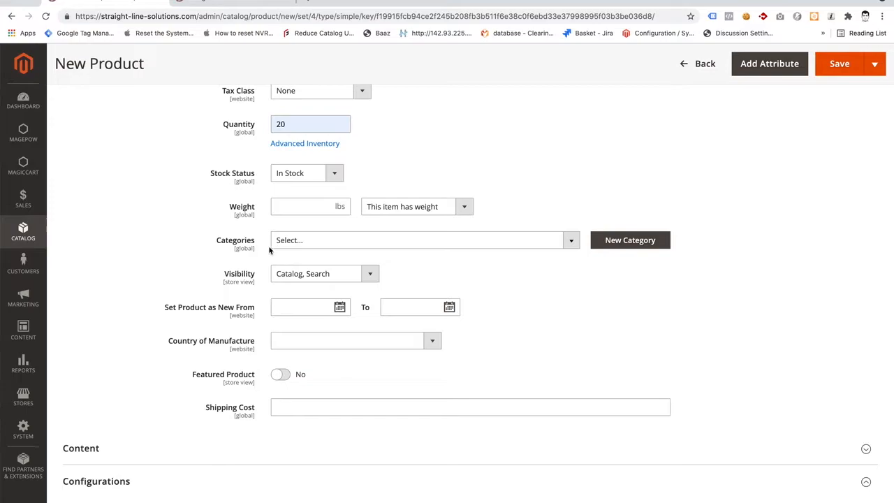
pyautogui.click(317, 244)
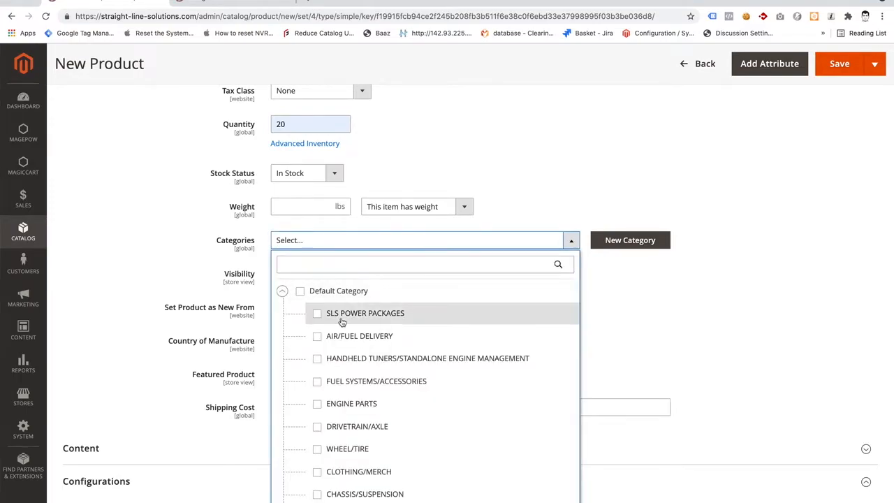
pyautogui.scroll(-3, 341, 321)
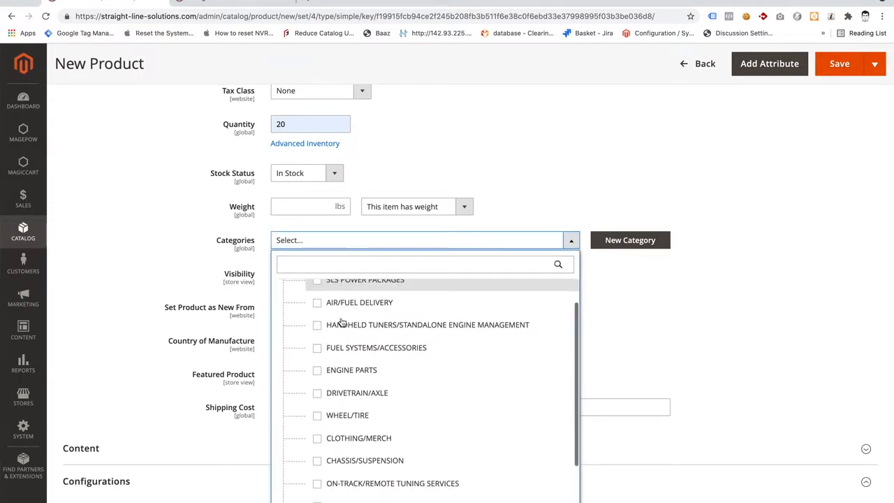
pyautogui.scroll(-5, 341, 321)
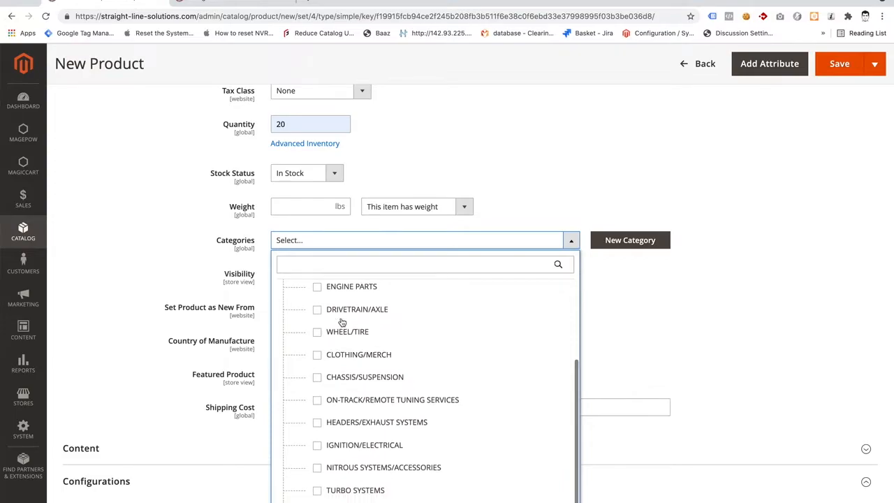
pyautogui.scroll(8, 342, 321)
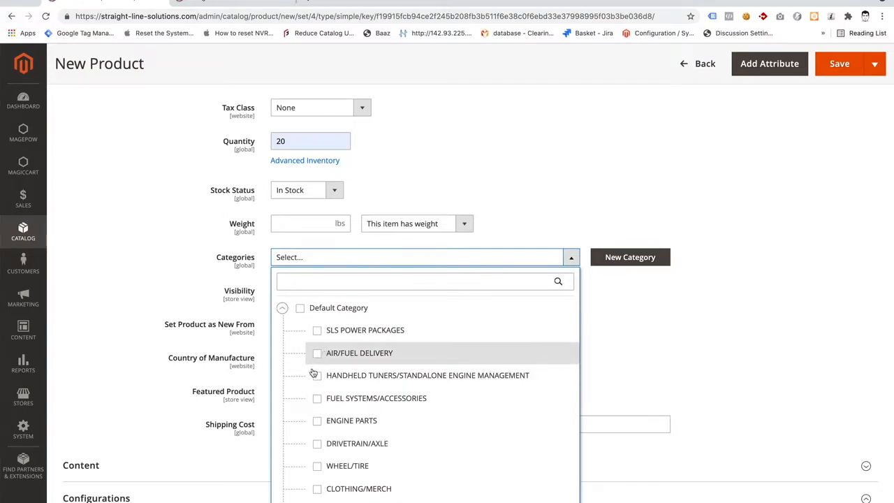
pyautogui.click(316, 422)
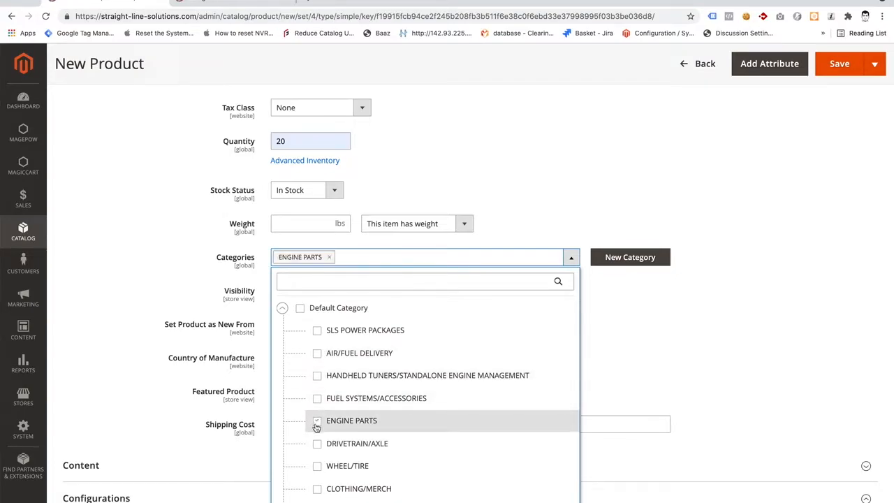
pyautogui.click(316, 375)
pyautogui.click(317, 353)
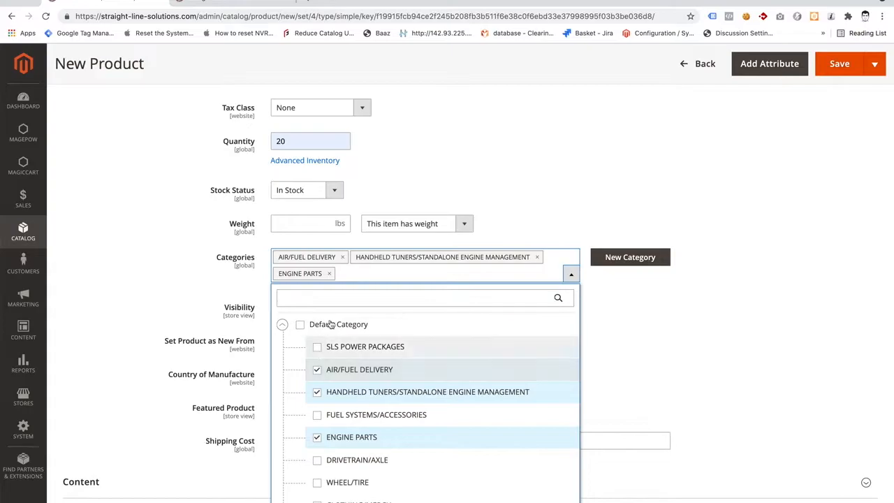
pyautogui.click(329, 273)
pyautogui.click(236, 285)
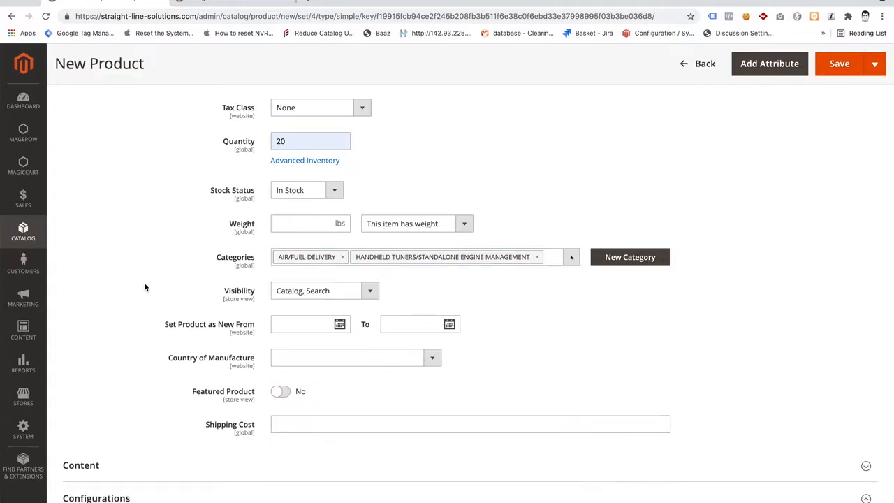
# Check the available Visibility options for the new product.
pyautogui.scroll(-2, 144, 285)
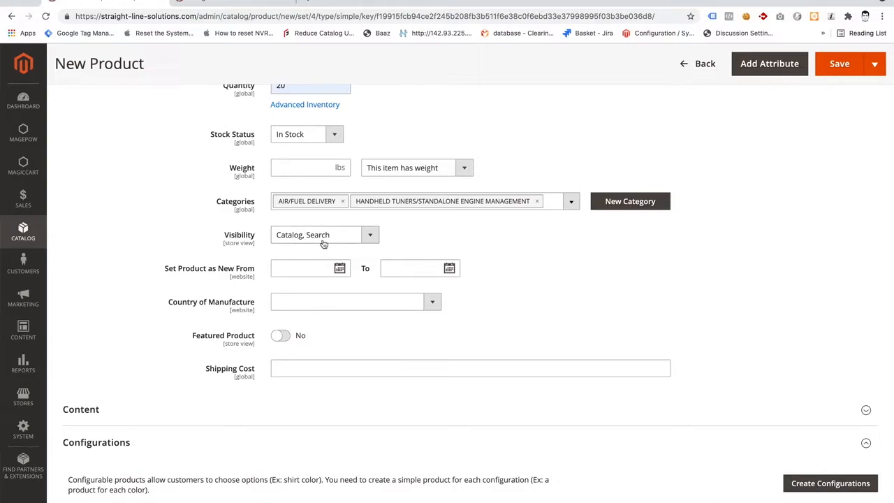
pyautogui.click(282, 241)
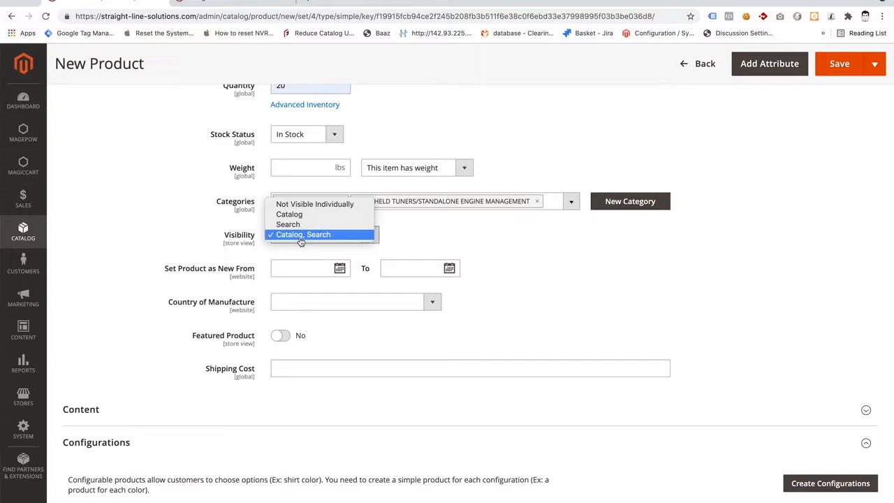
pyautogui.click(226, 1)
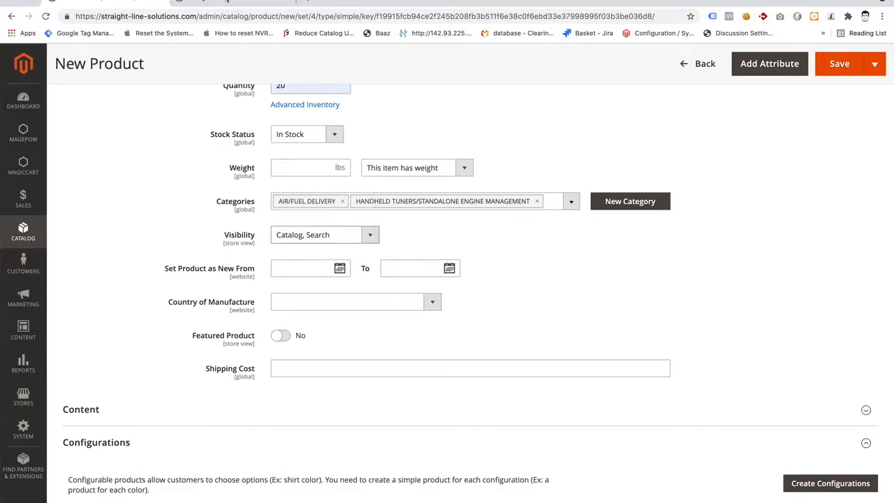
# View the AIR/FUEL DELIVERY category on the storefront, and search the store for aem.
pyautogui.click(226, 2)
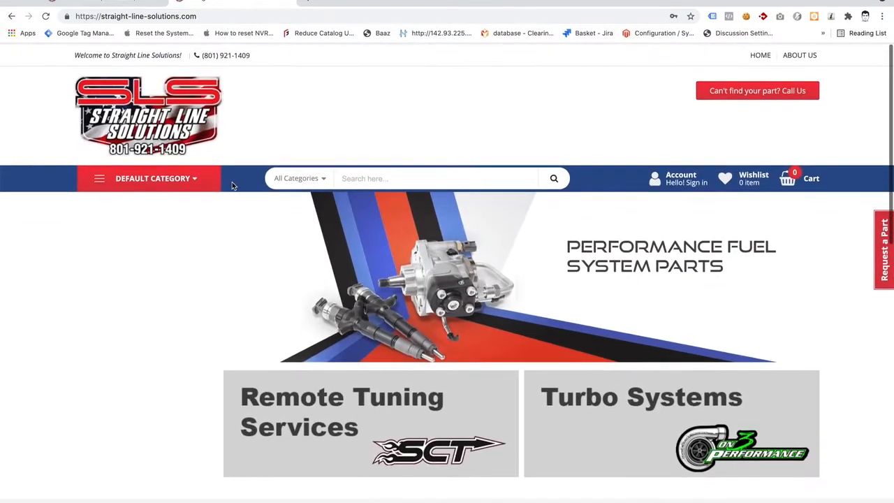
pyautogui.click(165, 178)
pyautogui.click(132, 227)
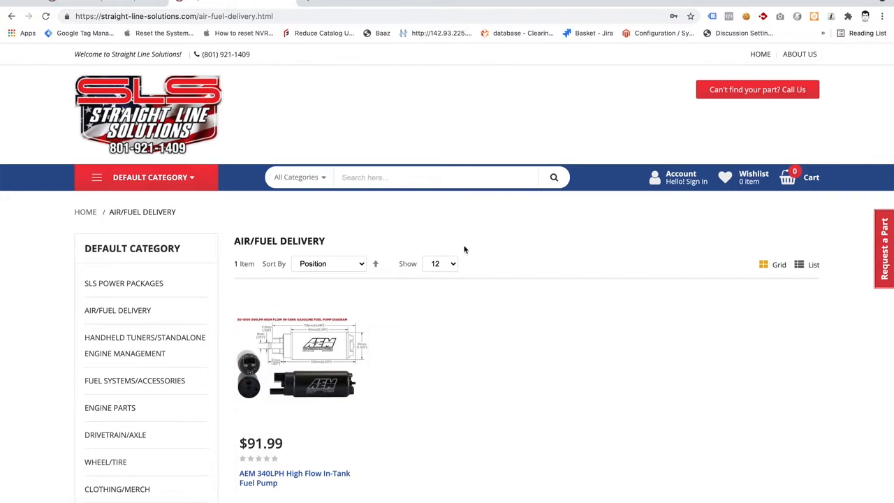
pyautogui.click(474, 179)
pyautogui.write('aem')
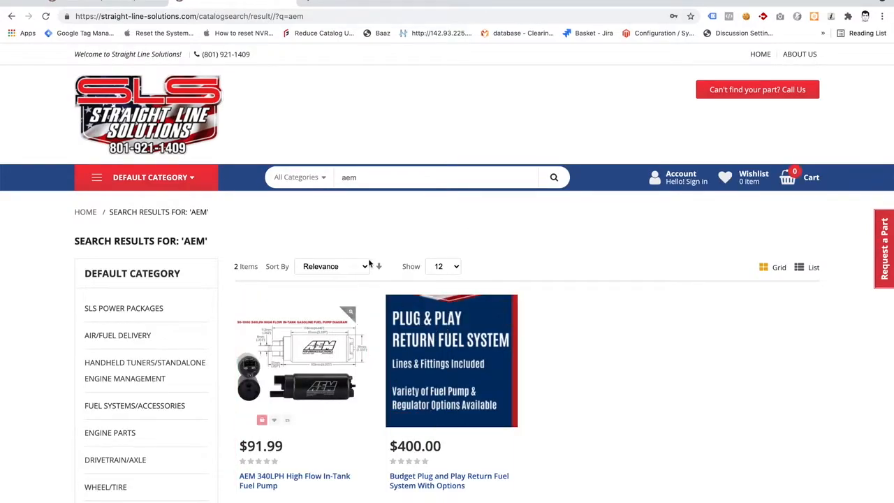
# Return to the new product and review its Visibility options again, including Not Visible Individually.
pyautogui.click(120, 4)
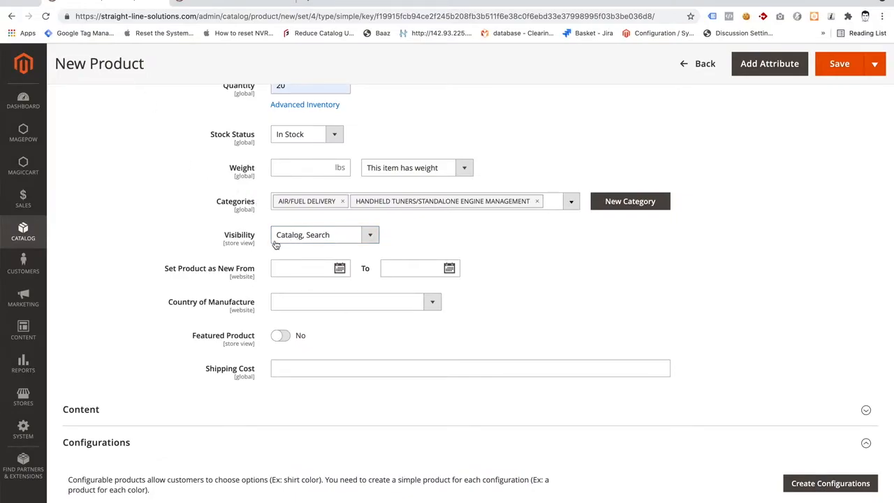
pyautogui.click(331, 236)
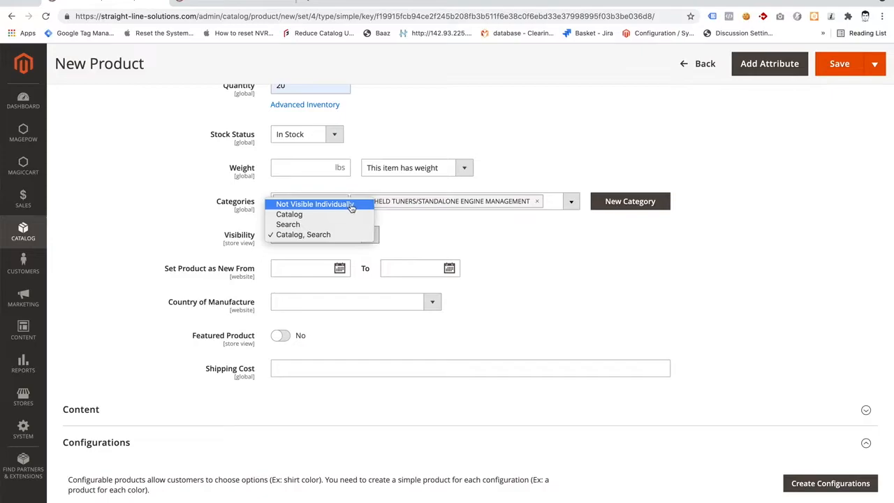
pyautogui.click(396, 226)
# Switch the Featured Product option on and back off.
pyautogui.scroll(-2, 397, 227)
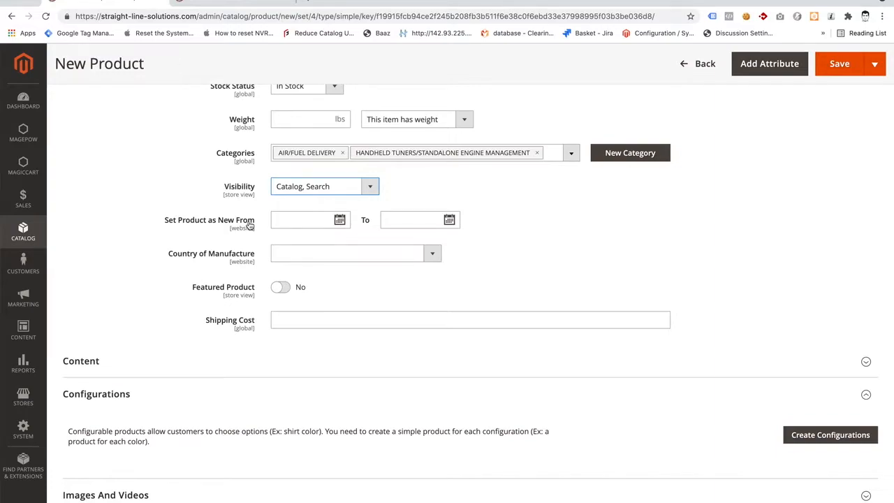
pyautogui.scroll(-1, 250, 225)
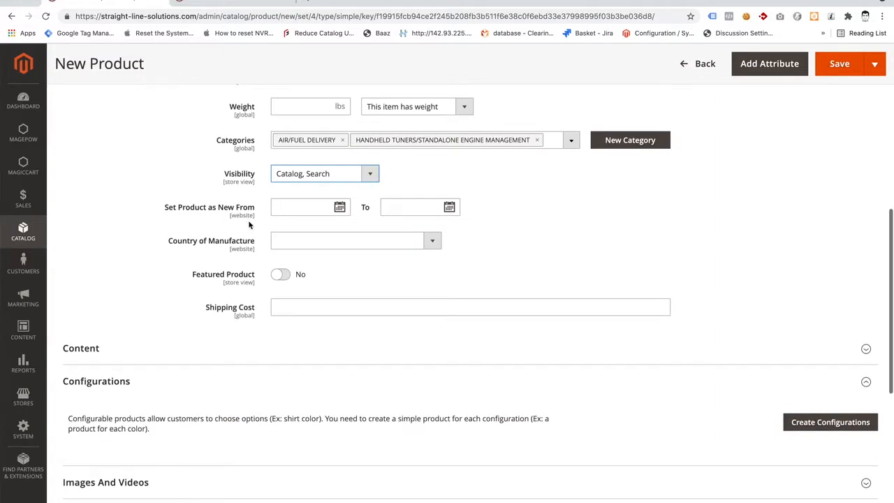
pyautogui.scroll(-1, 249, 225)
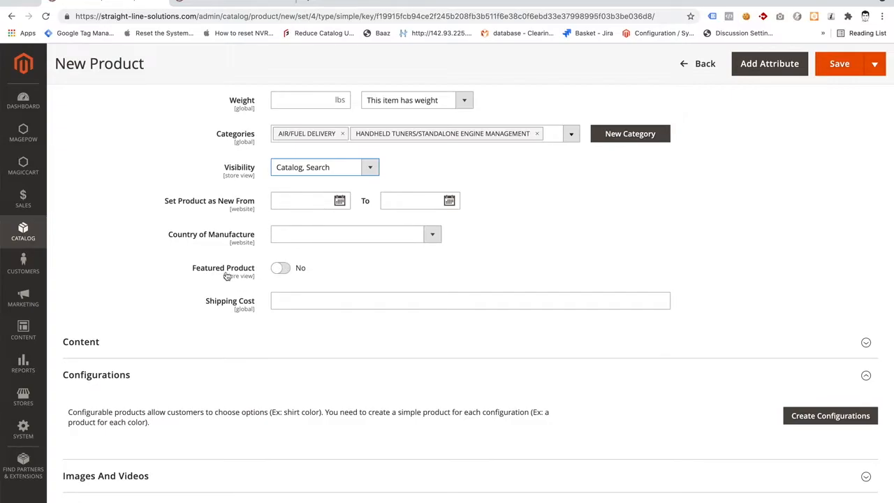
pyautogui.click(282, 275)
pyautogui.click(279, 271)
# Examine the Featured Products section on the storefront home page, and return to the new product.
pyautogui.click(240, 5)
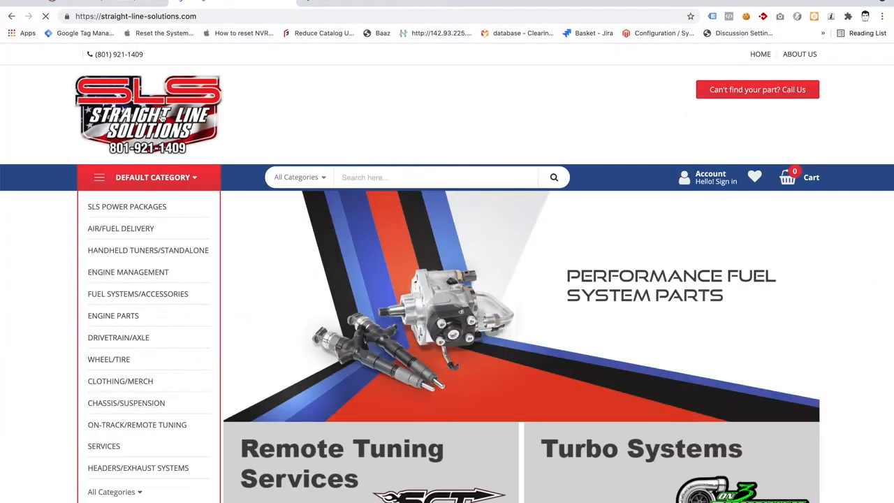
pyautogui.scroll(-6, 160, 116)
pyautogui.scroll(-4, 161, 118)
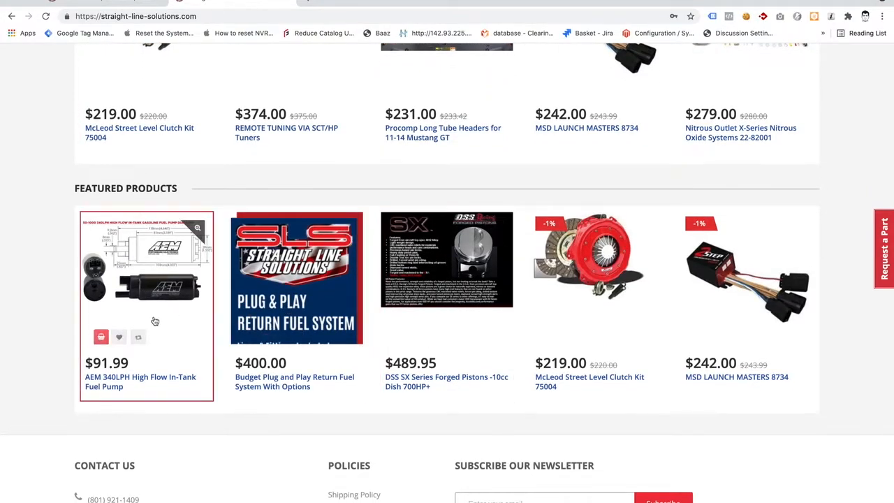
pyautogui.scroll(2, 155, 318)
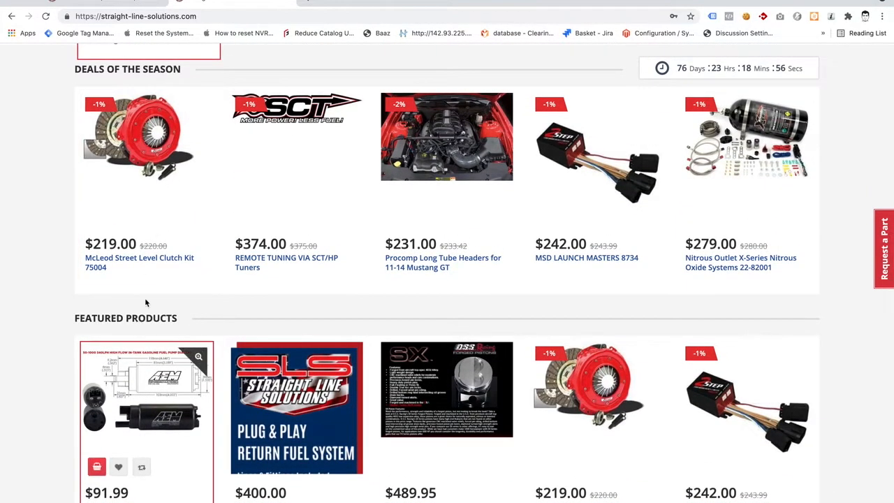
pyautogui.click(105, 4)
# Expand the product's Content section and examine its Short Description and Description editors.
pyautogui.scroll(-2, 136, 171)
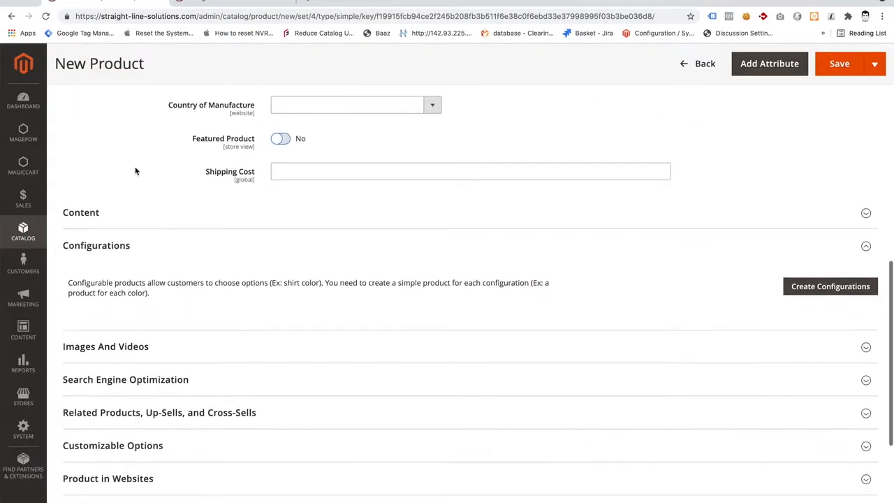
pyautogui.click(92, 214)
pyautogui.scroll(-2, 93, 215)
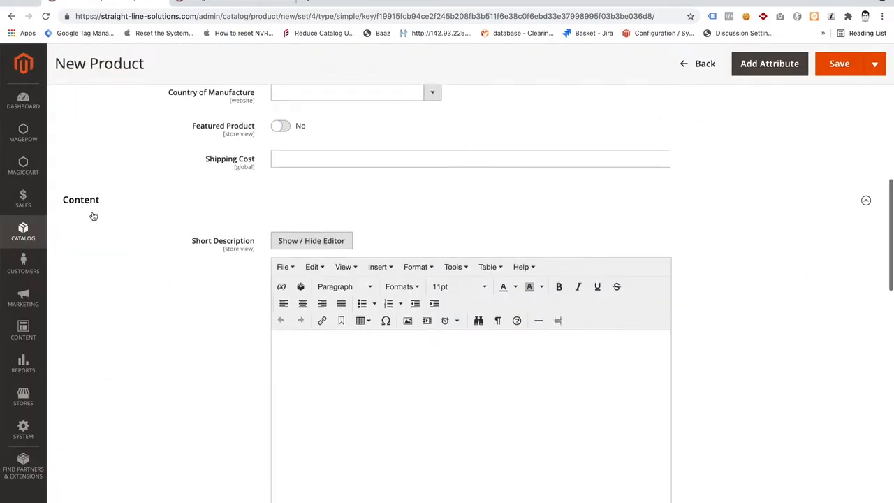
pyautogui.scroll(-4, 273, 272)
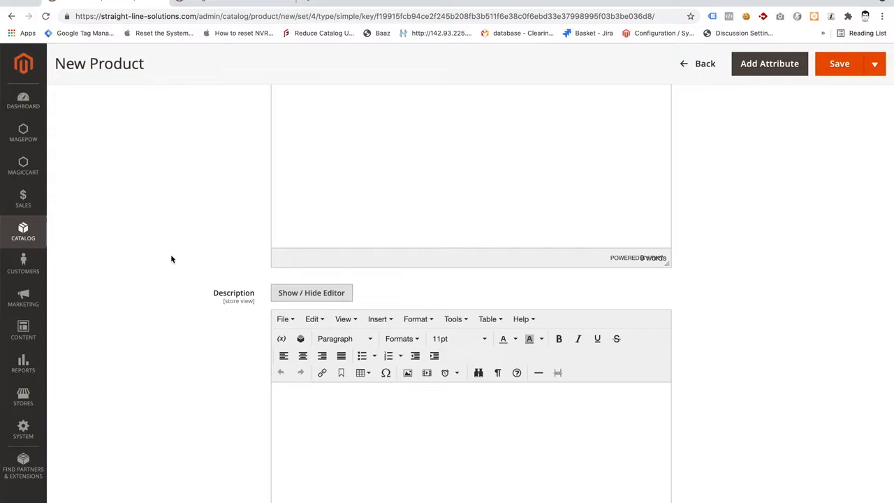
pyautogui.scroll(-1, 171, 259)
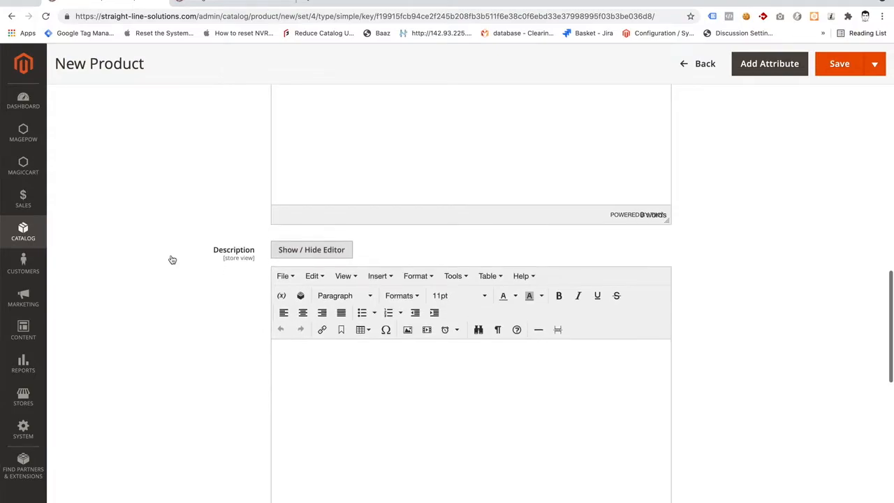
pyautogui.scroll(-4, 172, 259)
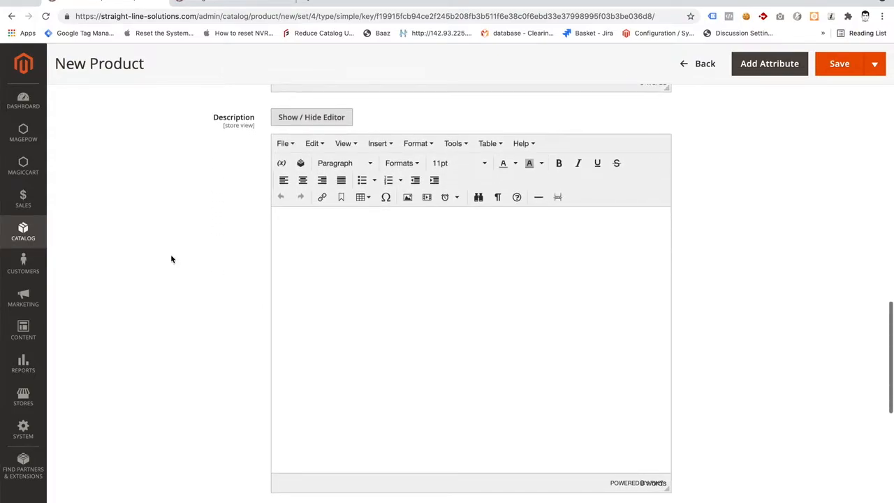
pyautogui.scroll(-5, 171, 256)
pyautogui.scroll(-3, 171, 252)
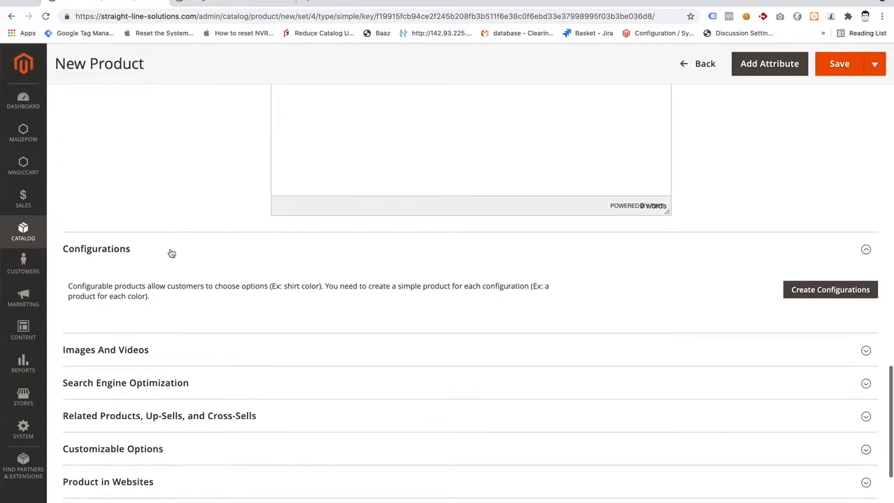
# Collapse the Configurations section, and upload fnl5tsu_1.jpg and fnl10tsu_1.jpg from Downloads as product images.
pyautogui.click(99, 250)
pyautogui.click(106, 282)
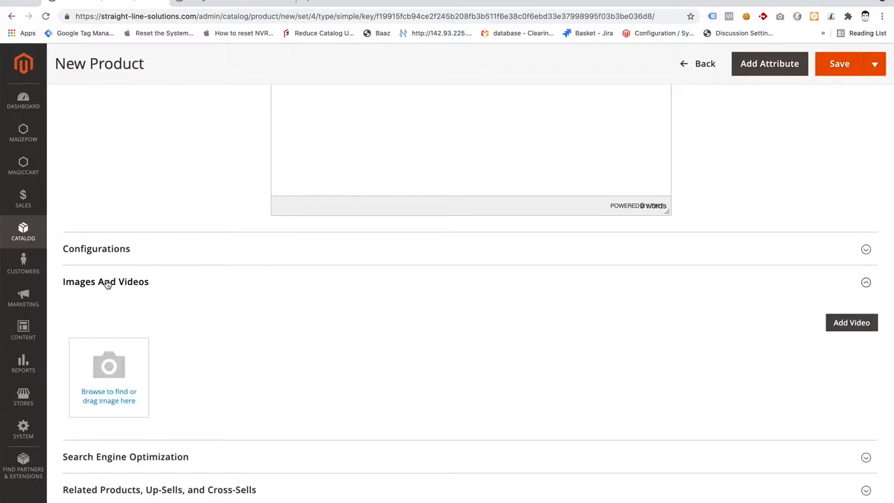
pyautogui.click(120, 360)
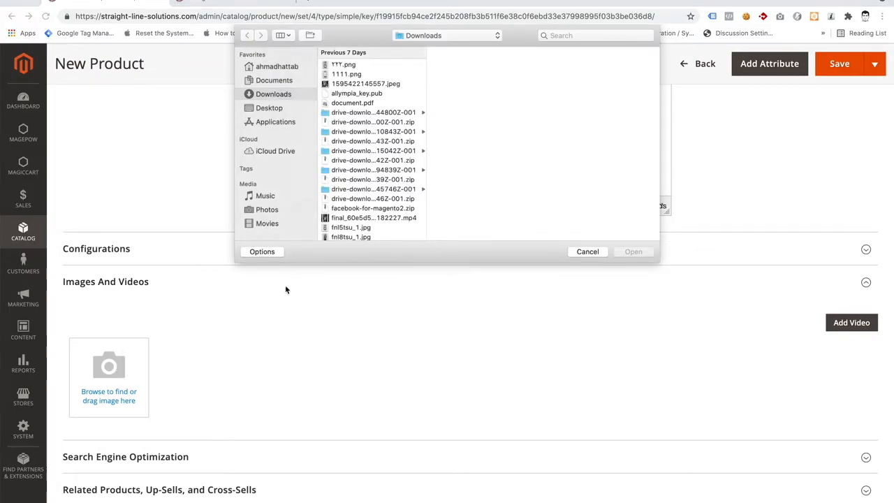
pyautogui.click(347, 228)
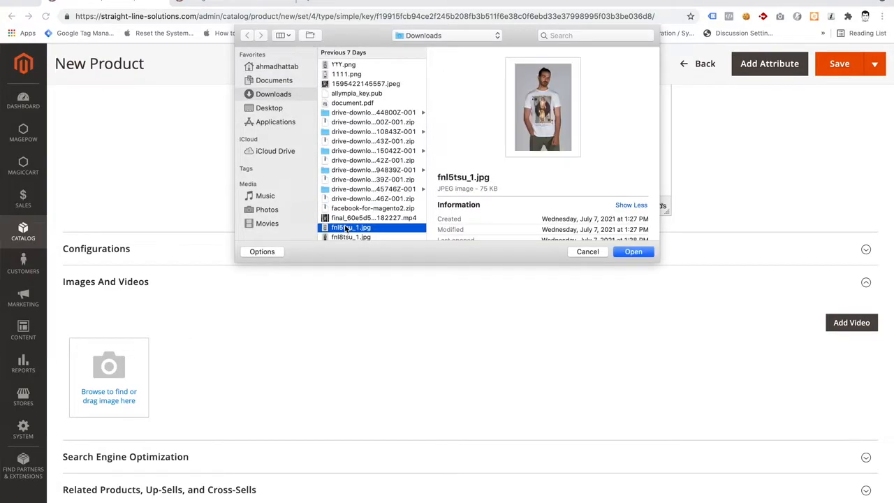
pyautogui.scroll(-2, 352, 217)
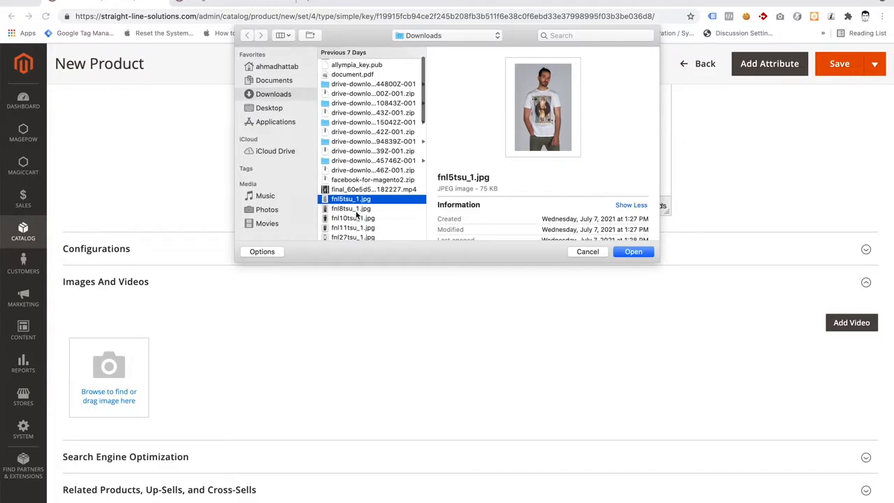
pyautogui.keyDown('super'); pyautogui.click(356, 217); pyautogui.keyUp('super')
pyautogui.press('Return')
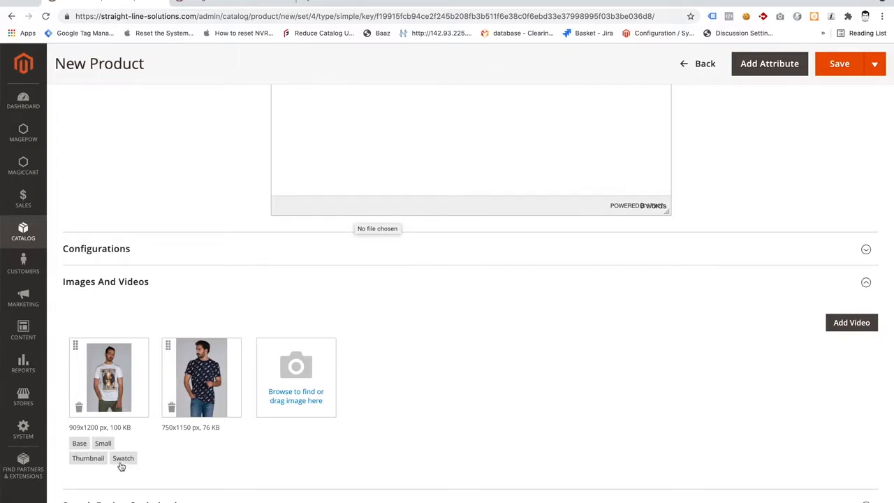
# Assign the Base, Small, Thumbnail and Swatch roles to the second product image, the dark patterned T-shirt.
pyautogui.click(224, 389)
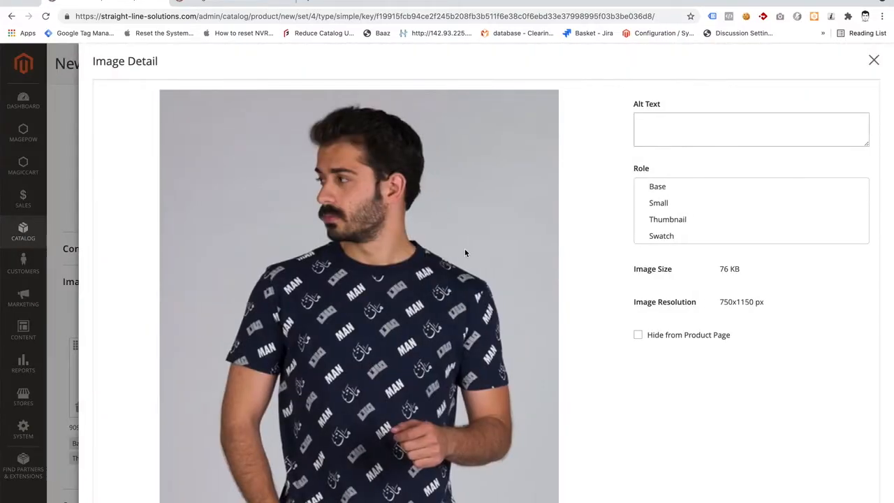
pyautogui.click(657, 190)
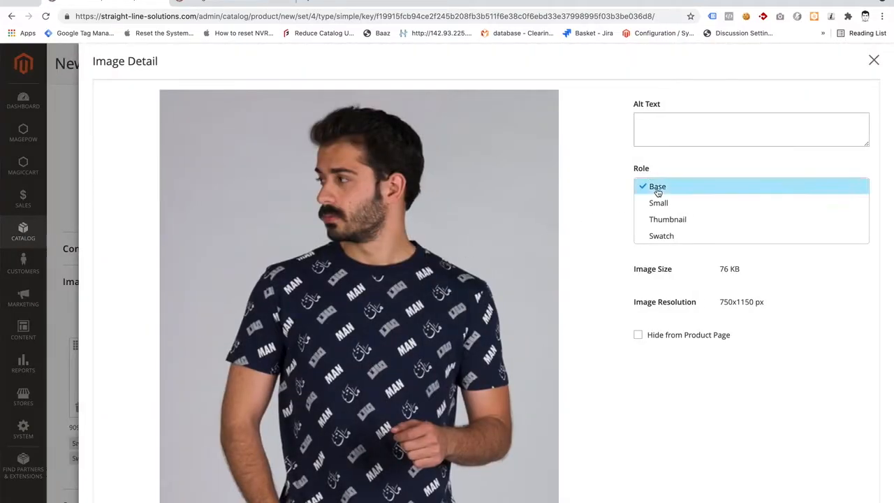
pyautogui.click(657, 201)
pyautogui.click(658, 219)
pyautogui.click(659, 236)
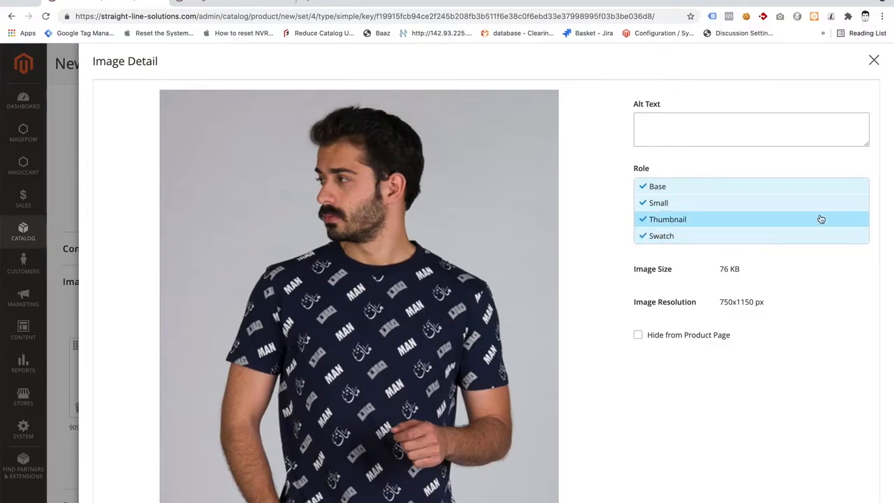
pyautogui.click(873, 60)
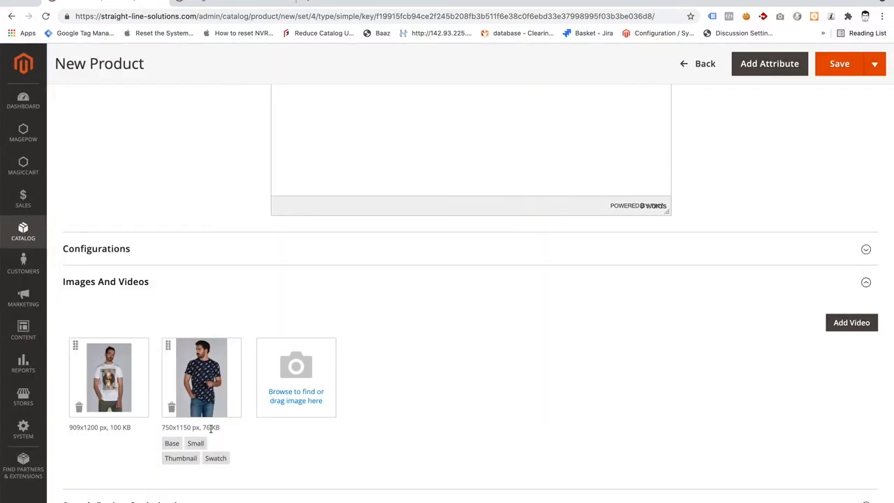
# Expand the Search Engine Optimization section and examine the URL Key, Meta Title, Meta Keywords and Meta Description fields.
pyautogui.scroll(-5, 183, 439)
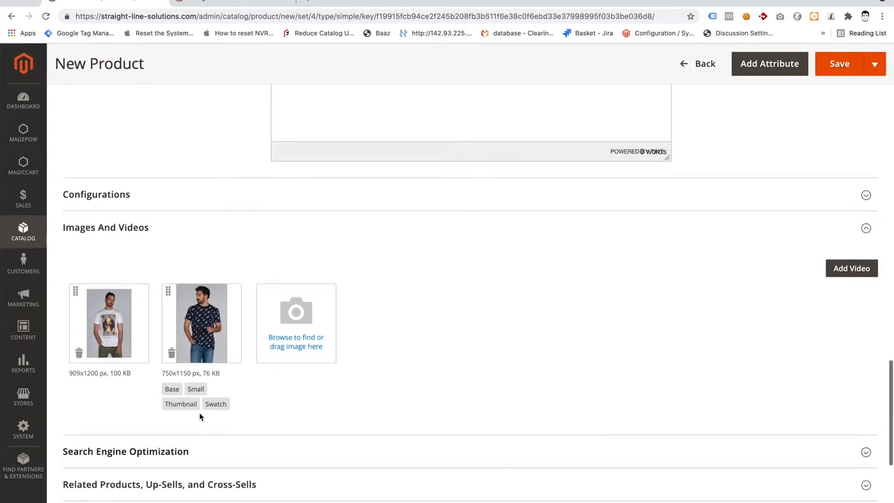
pyautogui.click(180, 351)
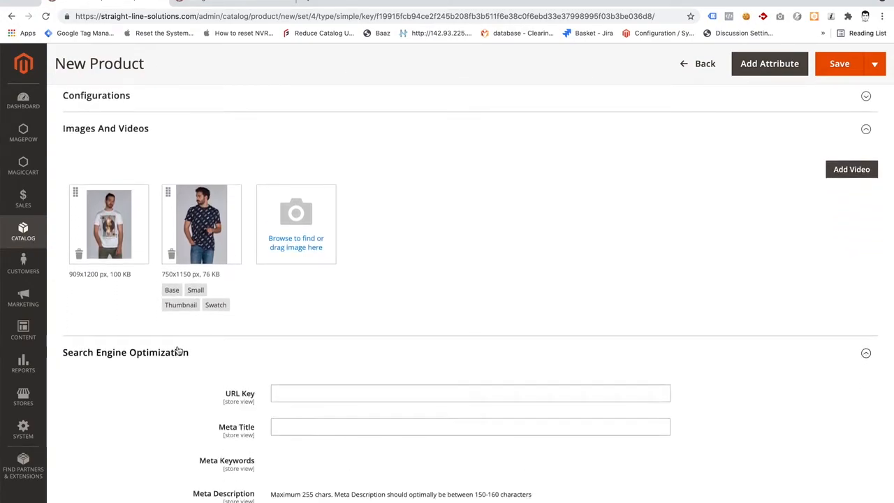
pyautogui.scroll(-2, 177, 349)
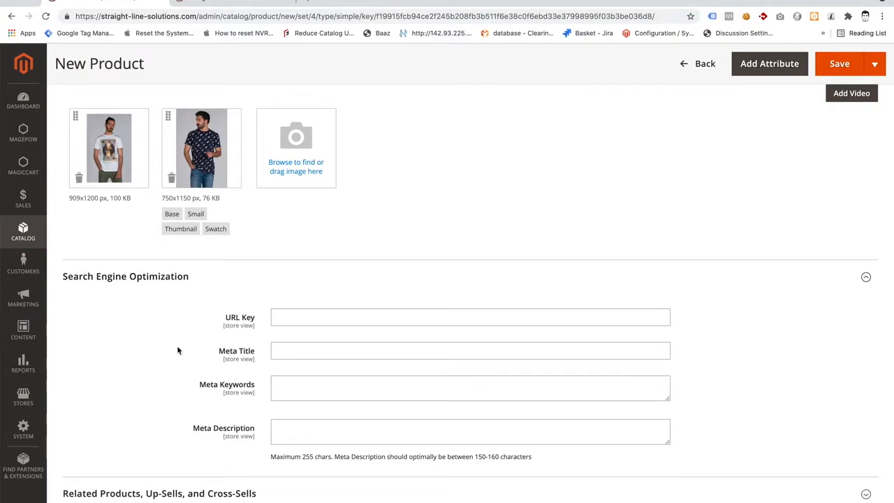
pyautogui.scroll(-2, 178, 349)
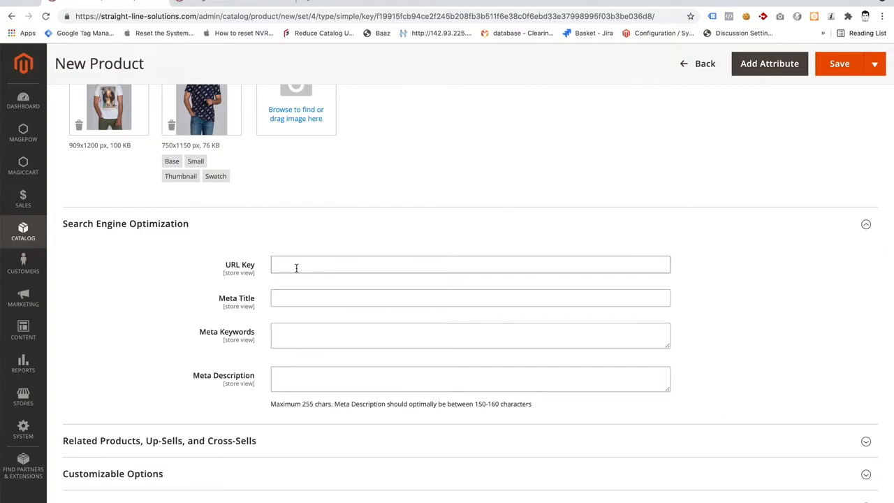
pyautogui.click(290, 299)
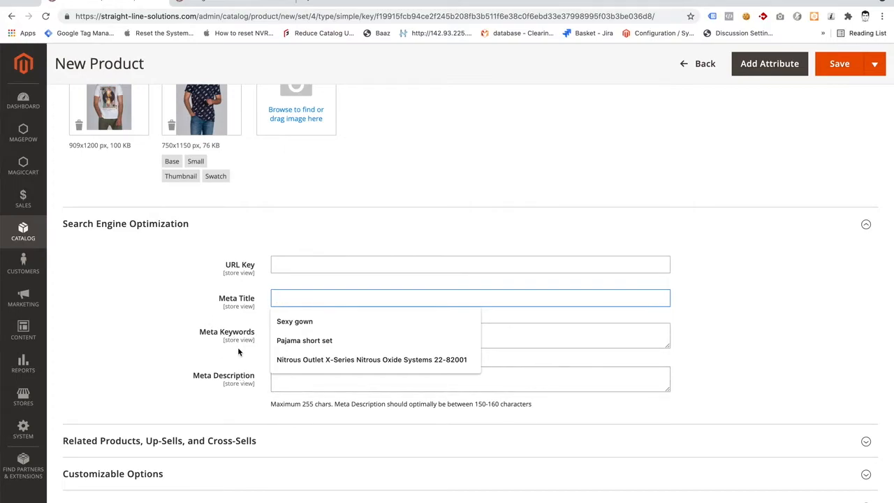
pyautogui.click(235, 331)
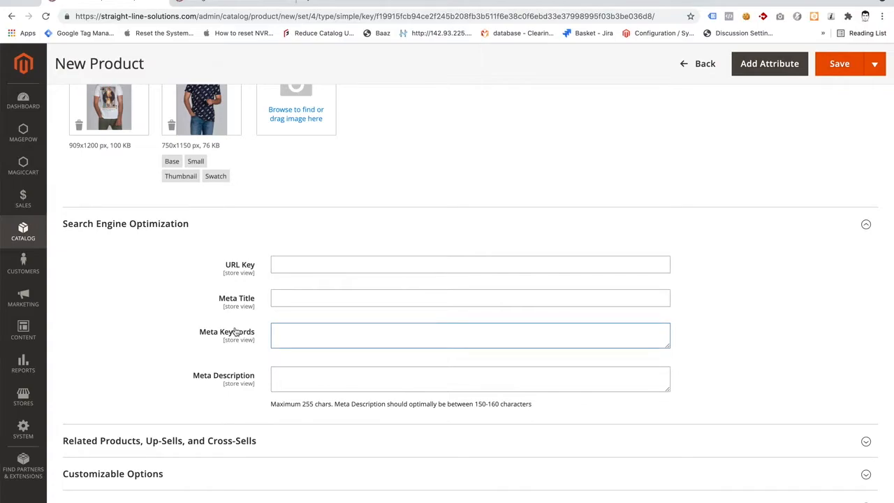
# Examine the remaining product sections, expanding Product in Websites and collapsing it again.
pyautogui.scroll(-3, 235, 331)
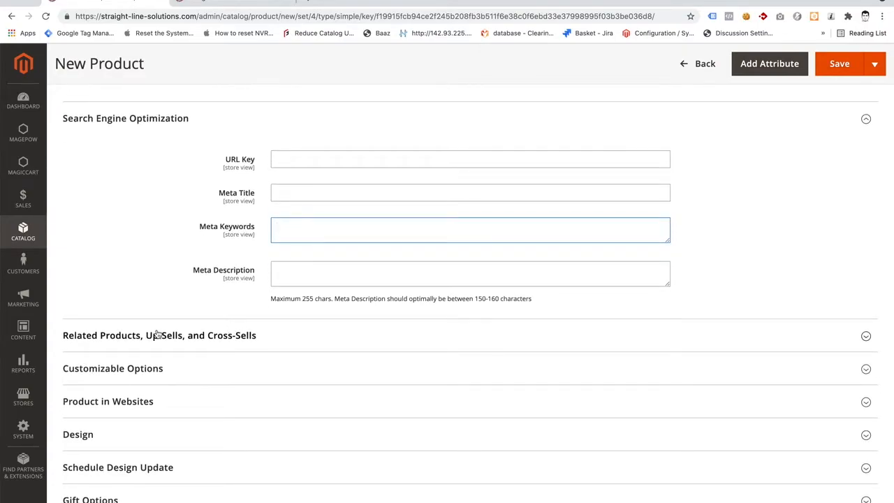
pyautogui.scroll(-3, 158, 334)
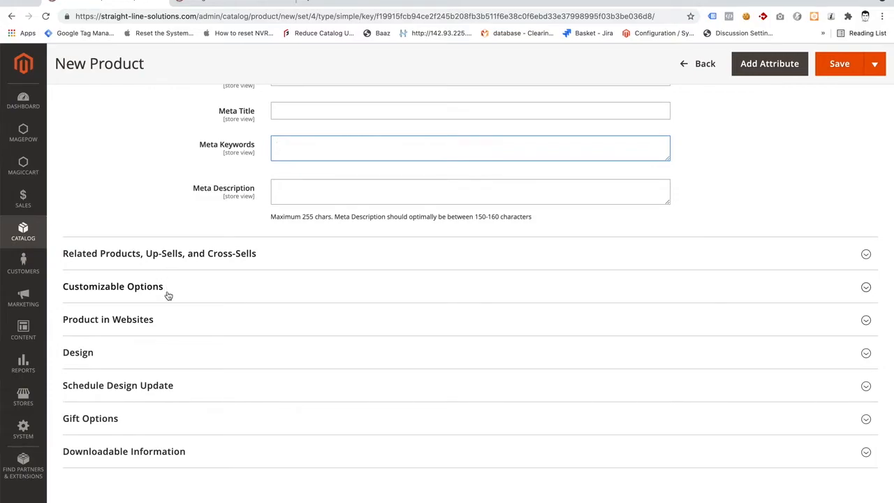
pyautogui.click(157, 319)
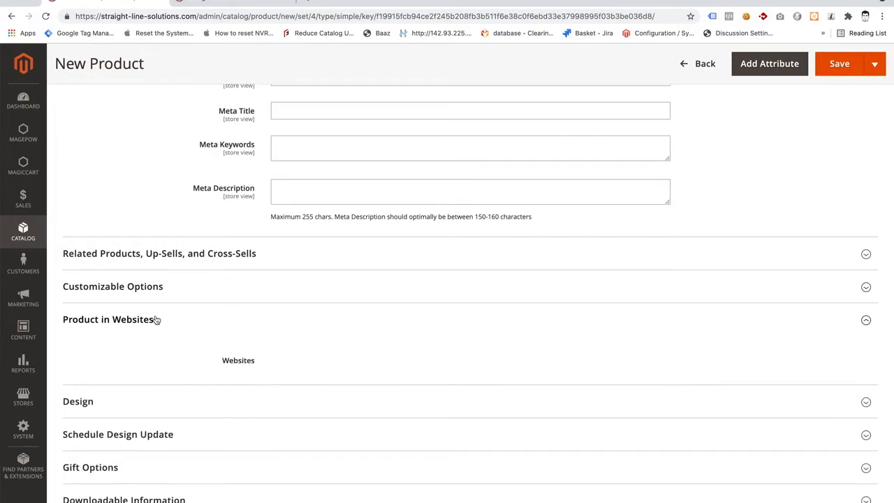
pyautogui.click(156, 319)
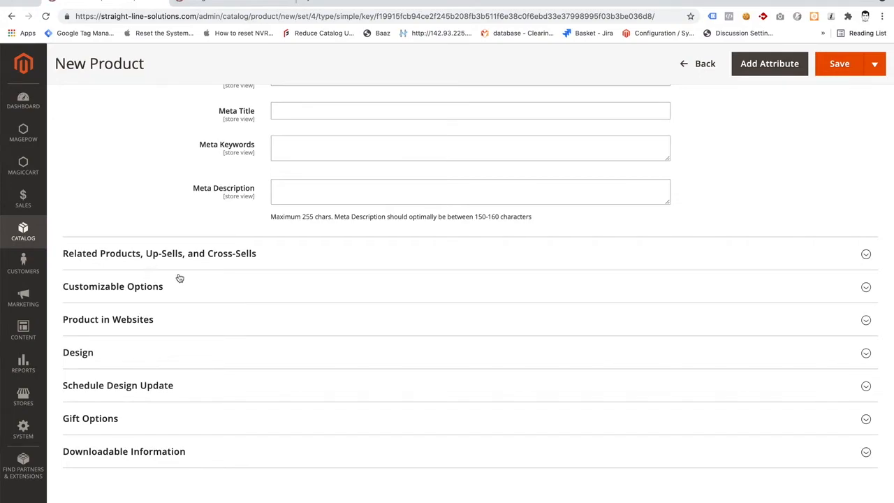
# Leave the new product form without saving and clear the active keyword filter on the product list.
pyautogui.scroll(2, 182, 275)
pyautogui.scroll(5, 352, 283)
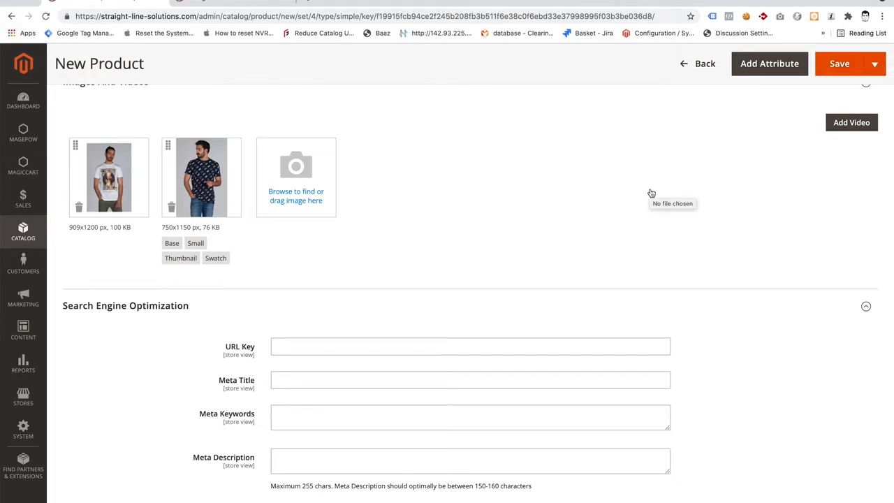
pyautogui.click(702, 64)
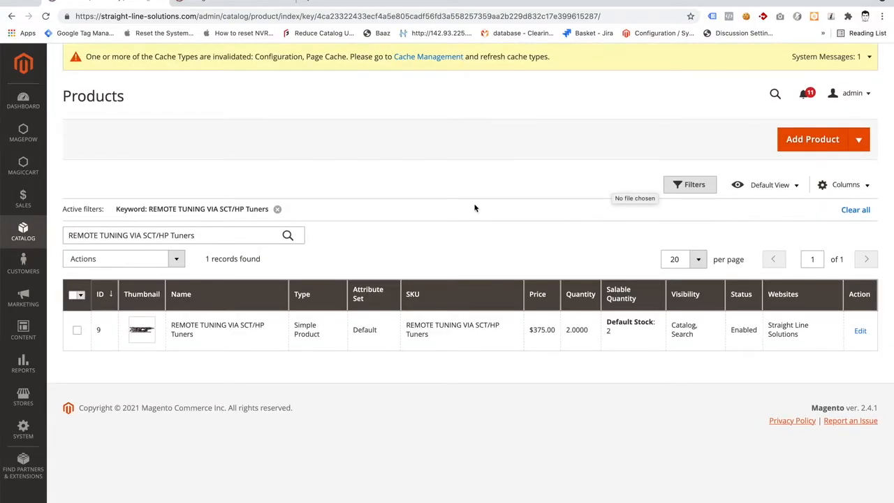
pyautogui.click(277, 209)
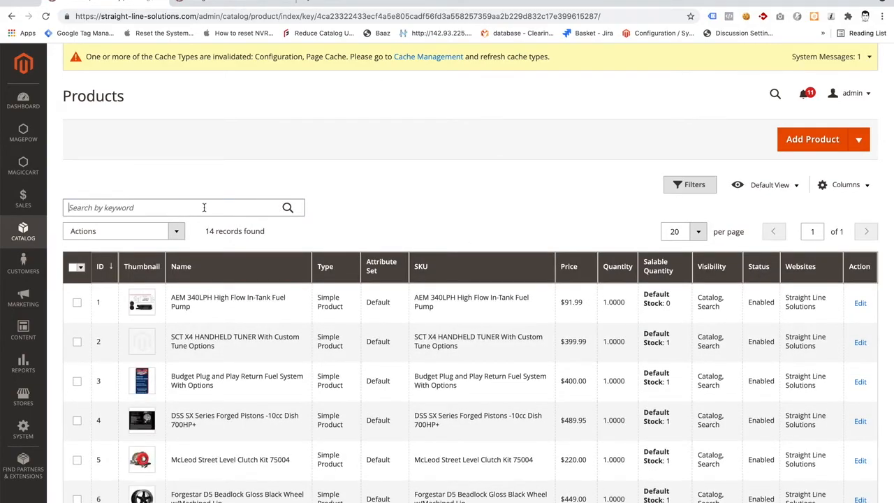
pyautogui.click(204, 208)
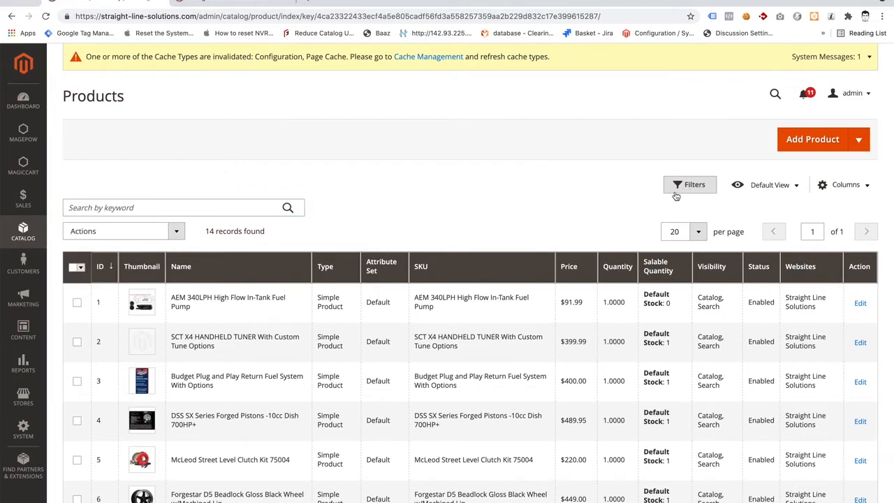
# Examine the product list's filter fields, including SKU, and open the AEM 340LPH High Flow In-Tank Fuel Pump for editing.
pyautogui.click(694, 187)
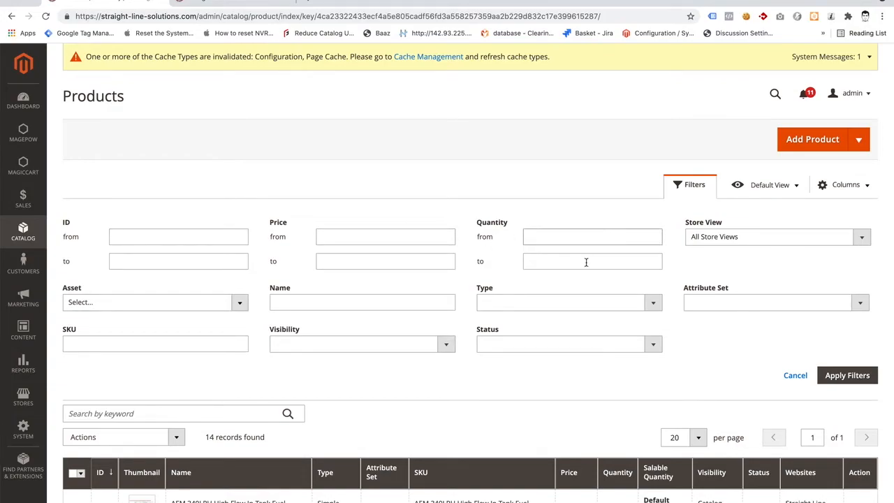
pyautogui.click(172, 341)
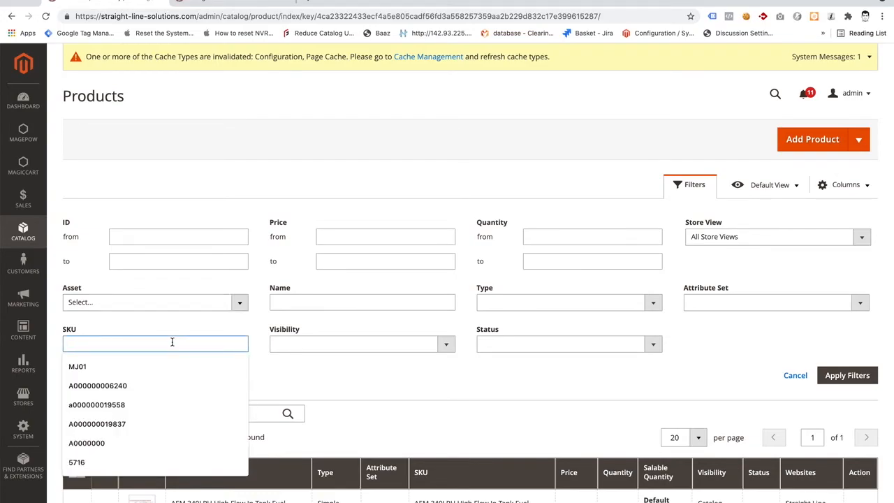
pyautogui.click(349, 398)
pyautogui.scroll(-2, 350, 398)
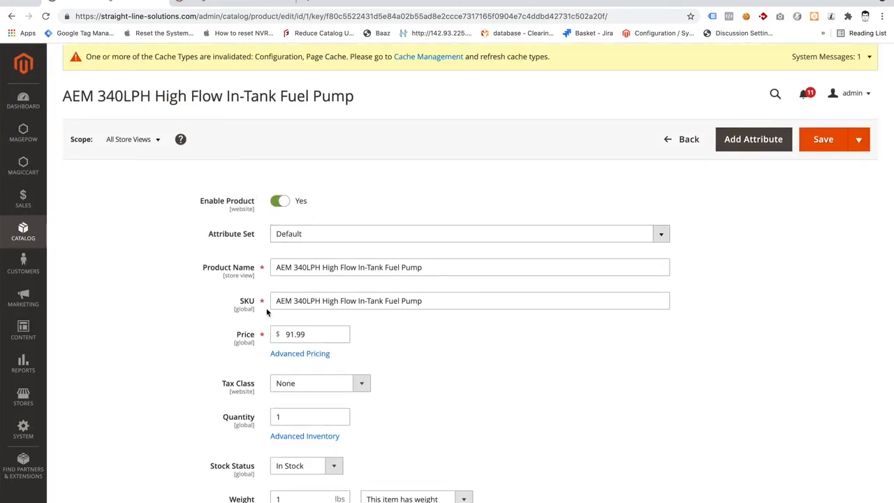
# Examine the fuel pump's Advanced Pricing settings and close them without changes.
pyautogui.scroll(-1, 266, 312)
pyautogui.click(287, 301)
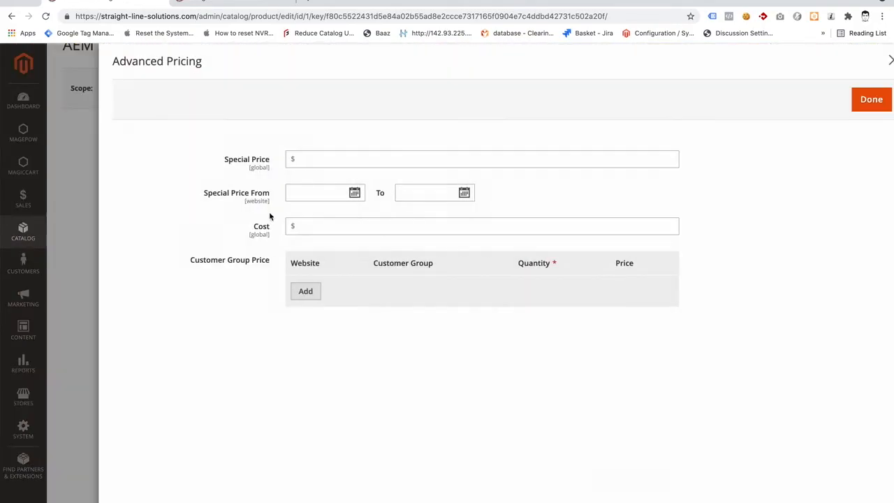
pyautogui.click(63, 250)
# Review the fuel pump's weight and general settings, and set Featured Product to No.
pyautogui.scroll(-5, 63, 250)
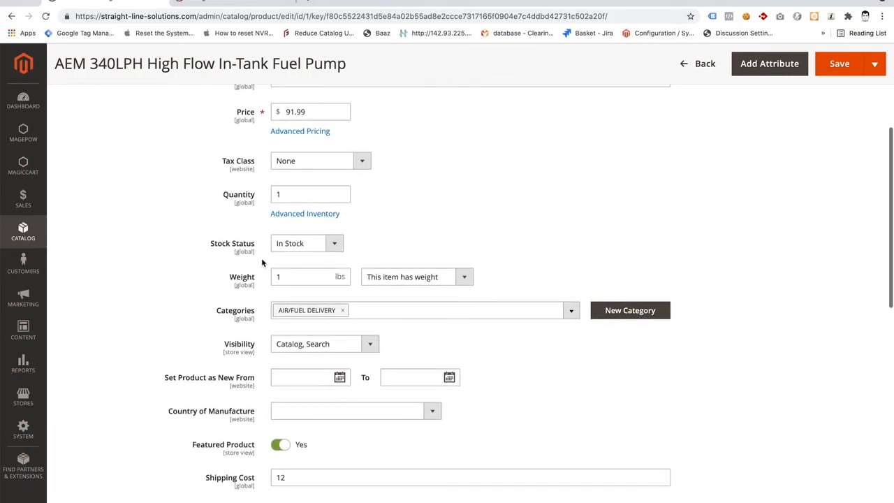
pyautogui.scroll(-1, 267, 243)
pyautogui.doubleClick(299, 231)
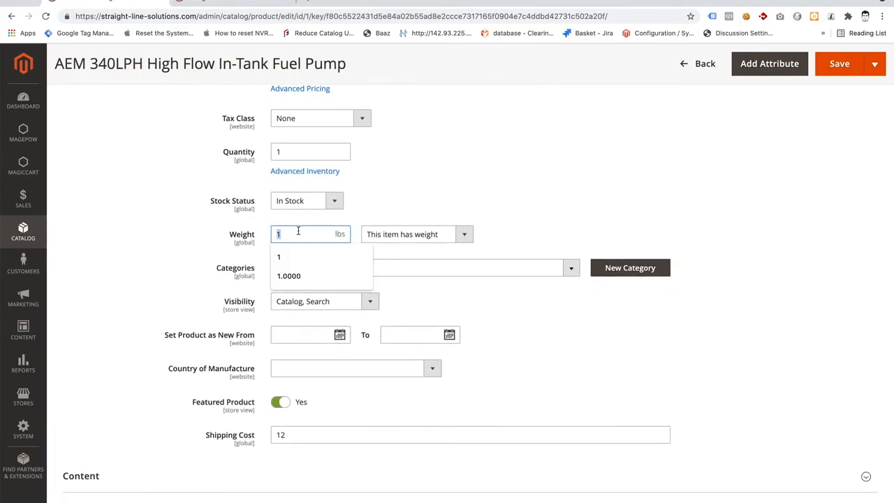
pyautogui.scroll(-5, 133, 288)
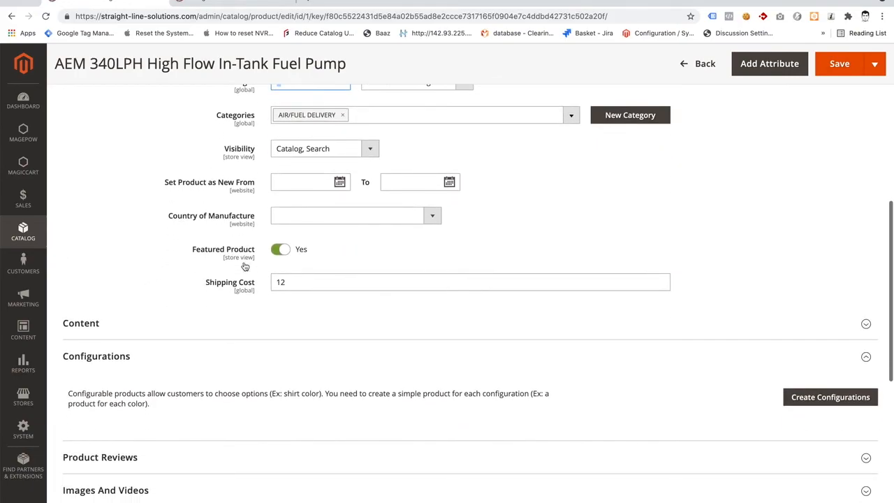
pyautogui.click(274, 255)
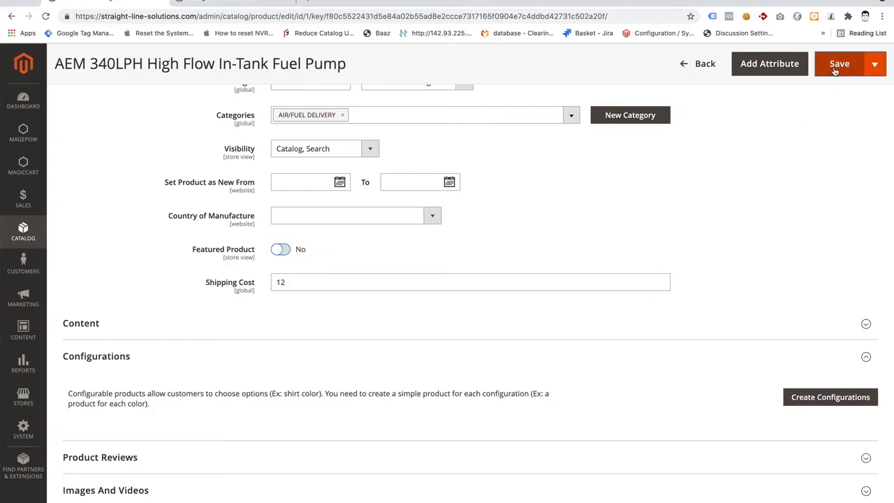